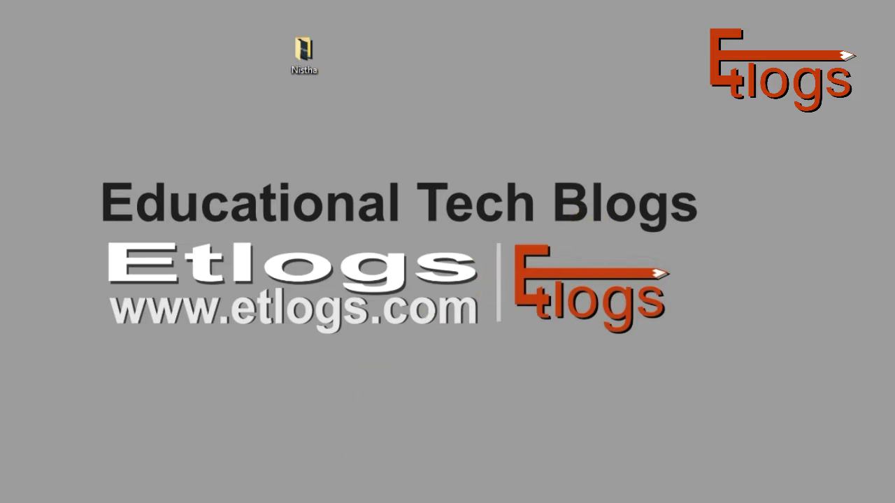
Step: Bring up the taskbar thumbnail preview of the open chat-message screenshot
mouse_move(342, 501)
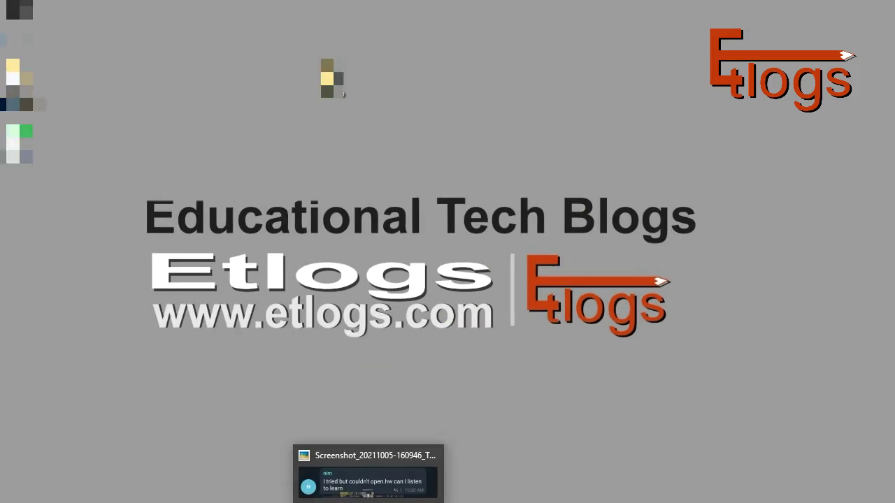
Step: Show the screenshot viewer full-screen and page to the phone photo showing 'Unable to load content'
left_click(343, 482)
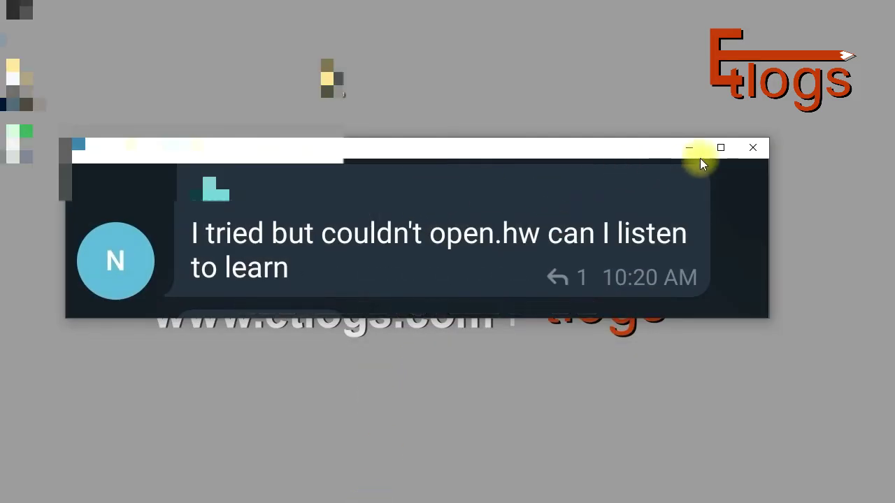
left_click(720, 147)
scroll(518, 174, "down", 4)
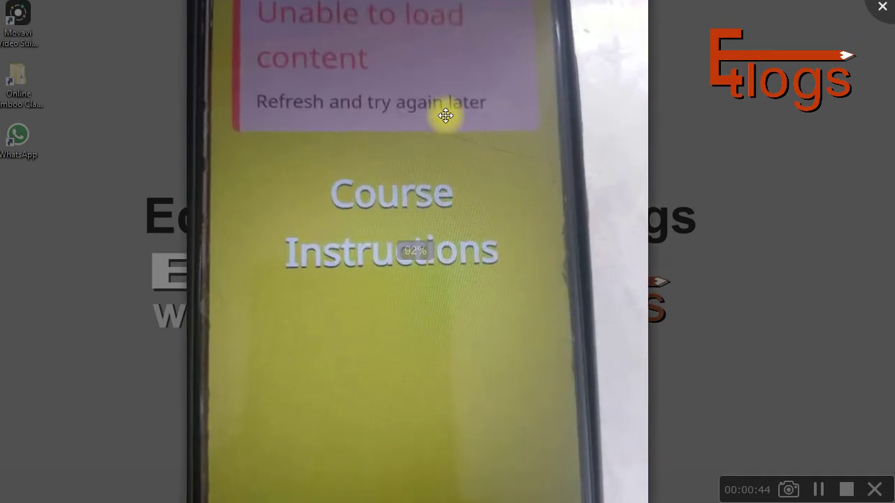
left_click_drag(444, 116, 463, 234)
Step: Page past the Course Instructions and Course Overview phone photos to the 'Other common issues' slide
scroll(457, 256, "up", 2)
scroll(457, 259, "up", 1)
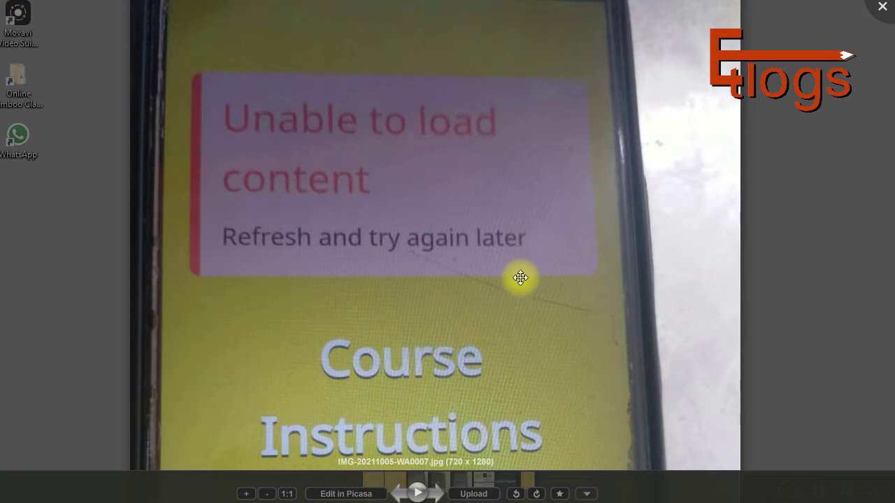
scroll(520, 276, "down", 5)
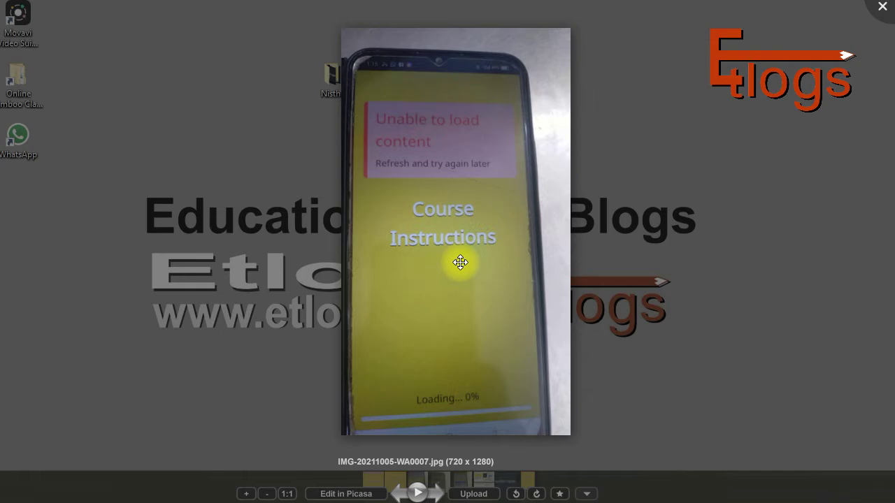
key("Right")
scroll(460, 262, "up", 5)
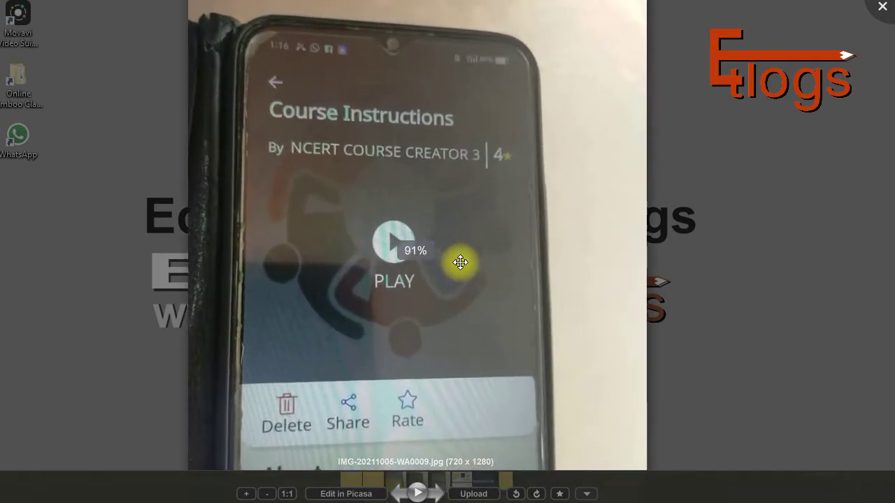
left_click_drag(453, 314, 482, 242)
key("Right")
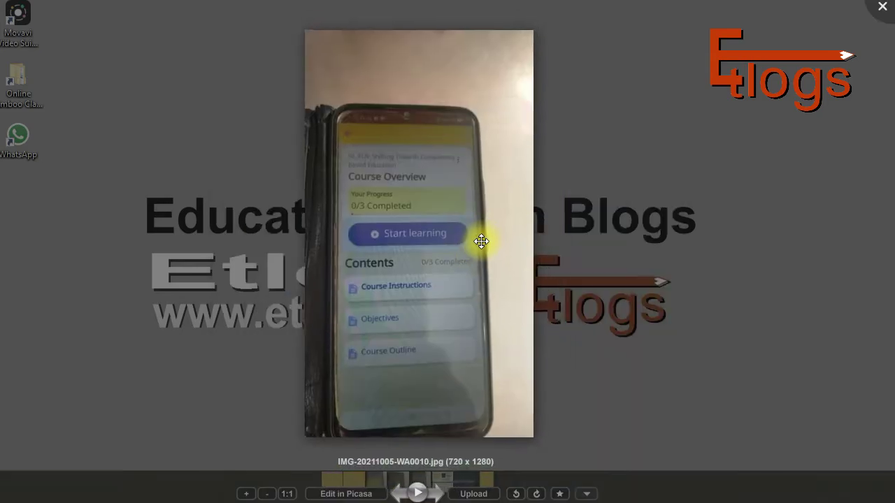
scroll(482, 241, "up", 1)
key("Right")
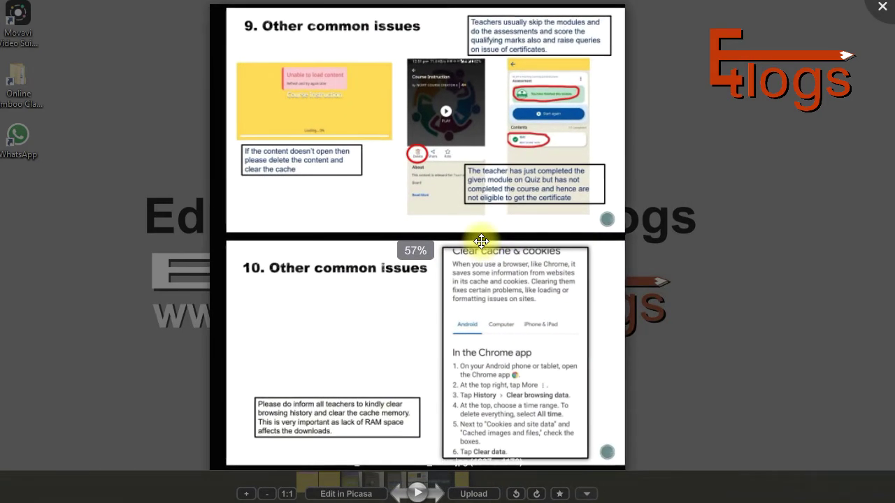
scroll(482, 242, "up", 2)
left_click_drag(505, 143, 510, 279)
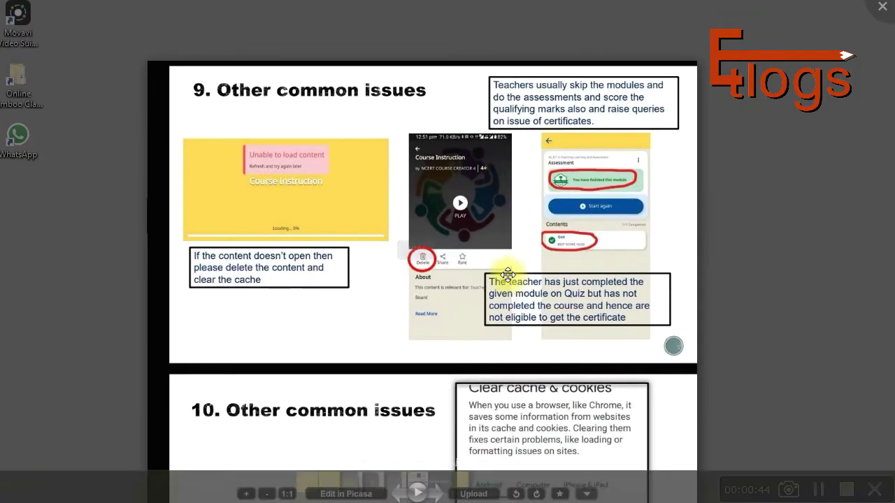
scroll(503, 256, "up", 3)
scroll(474, 222, "down", 2)
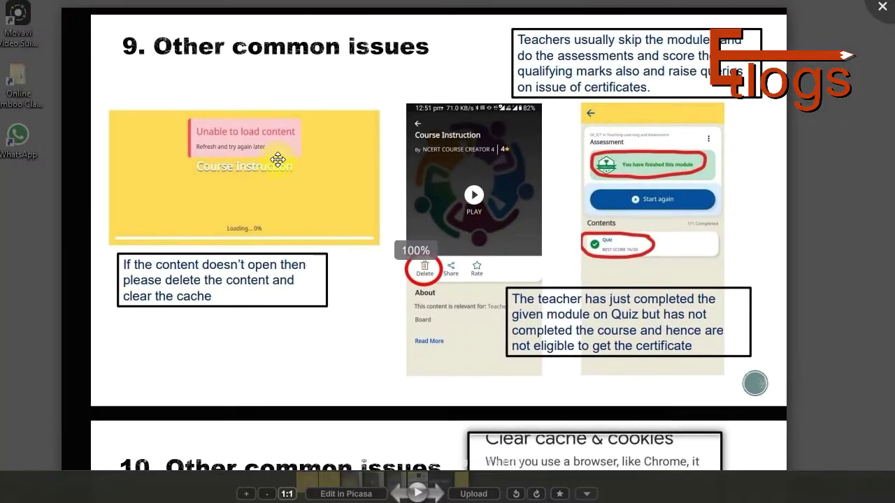
scroll(283, 156, "up", 5)
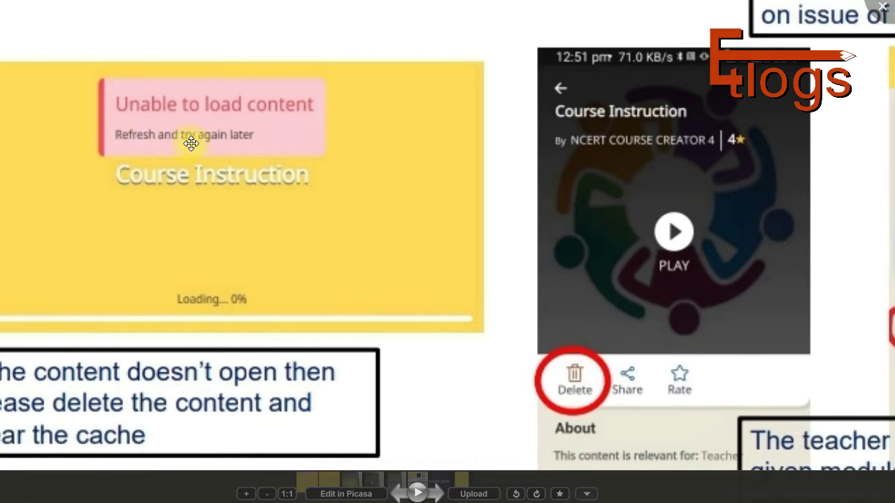
scroll(308, 183, "down", 3)
left_click_drag(294, 237, 331, 293)
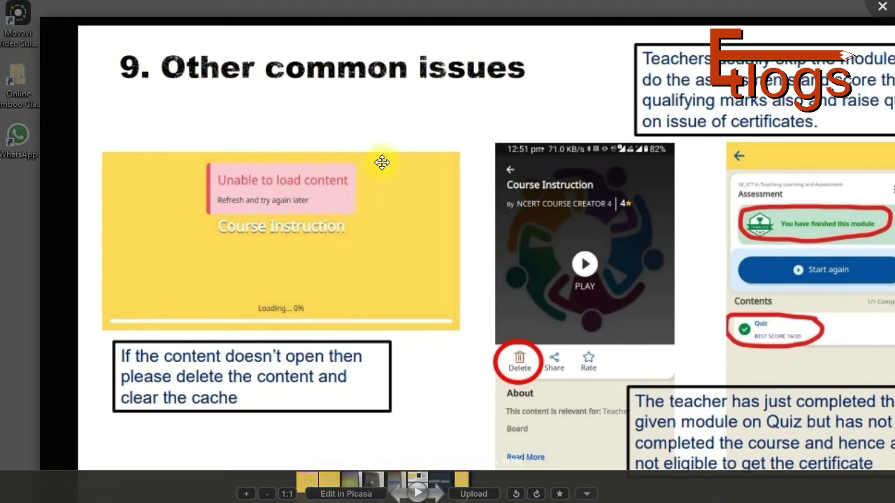
left_click_drag(457, 224, 379, 220)
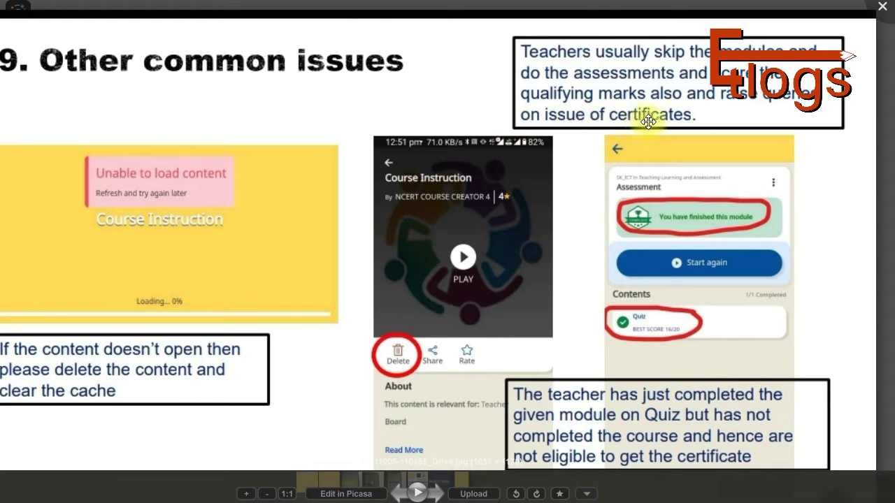
left_click(348, 234)
scroll(485, 184, "down", 2)
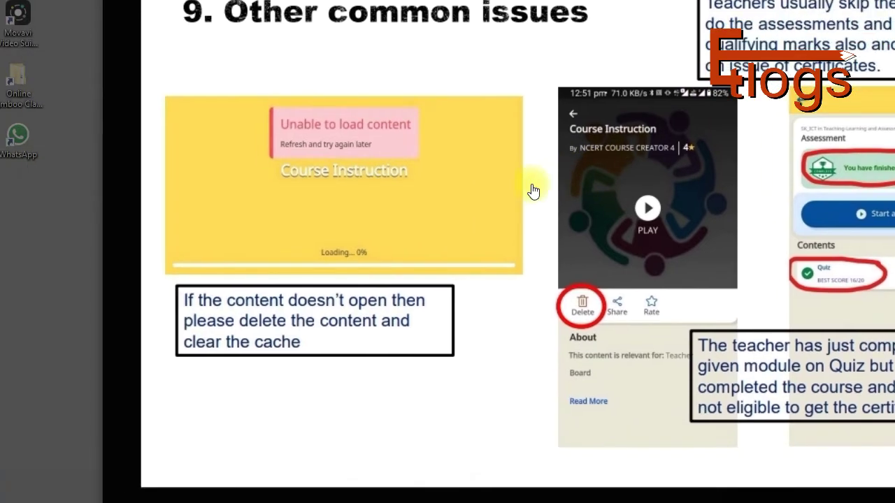
scroll(231, 326, "up", 4)
scroll(231, 325, "up", 3)
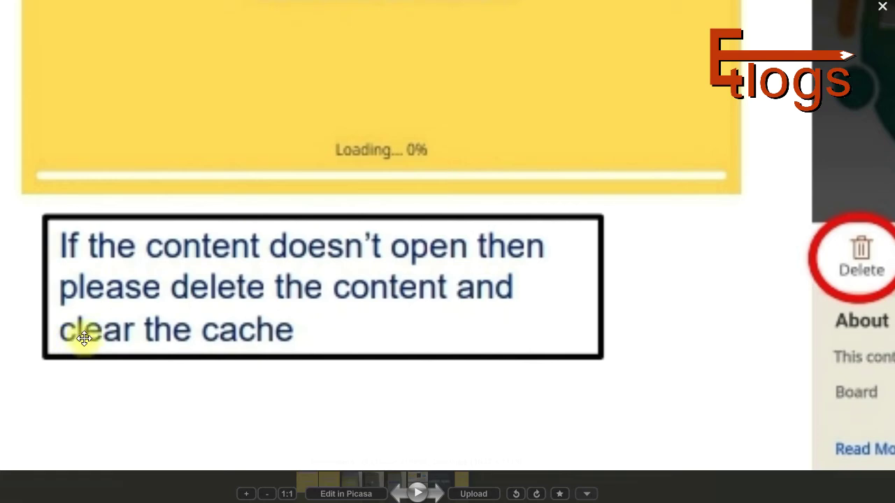
scroll(342, 328, "down", 2)
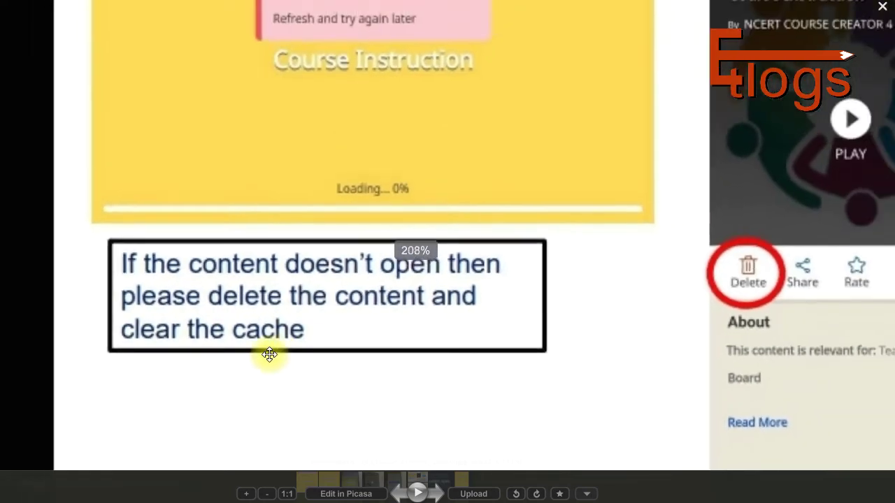
scroll(479, 289, "up", 2)
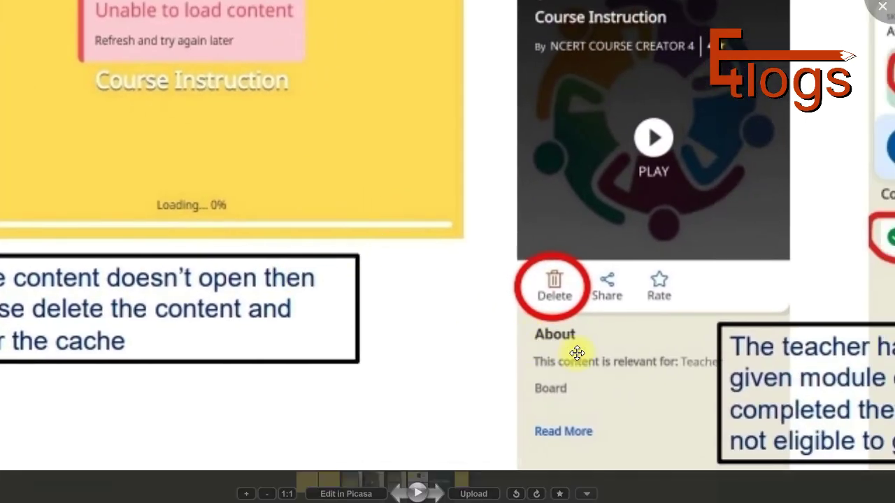
scroll(577, 353, "up", 5)
scroll(669, 262, "down", 4)
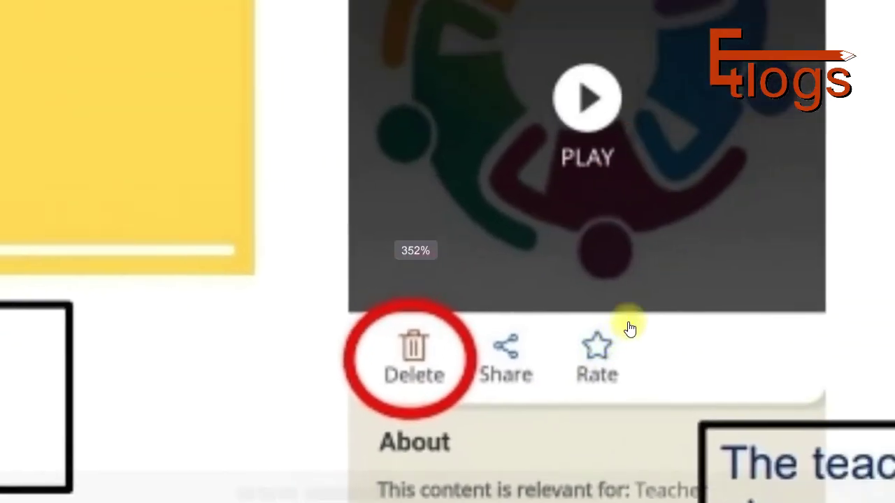
scroll(597, 300, "up", 1)
left_click_drag(597, 300, 599, 339)
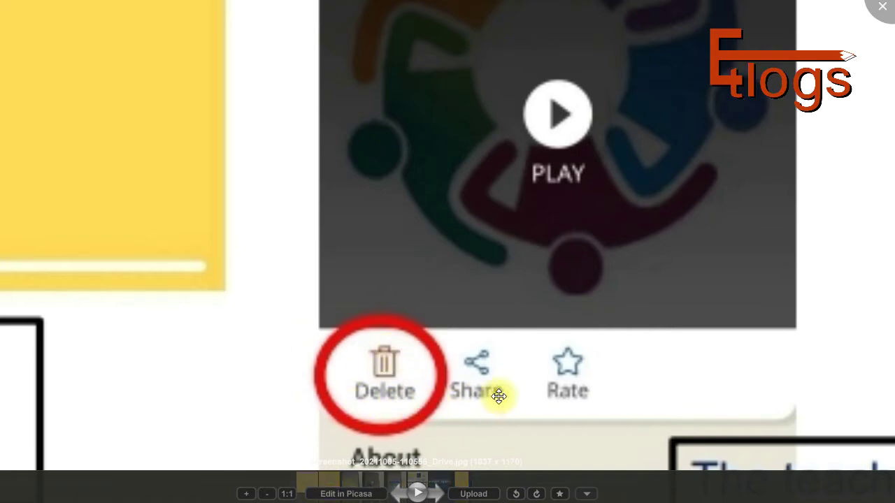
scroll(499, 289, "down", 2)
scroll(499, 297, "down", 2)
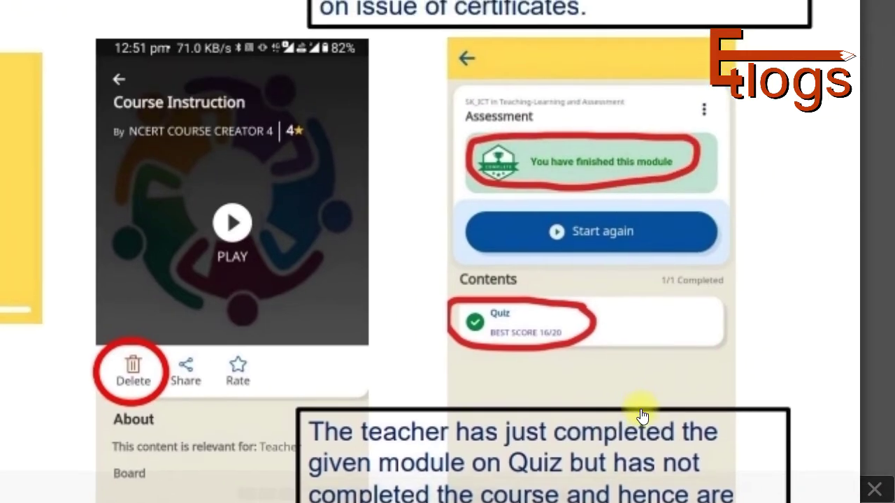
scroll(593, 334, "down", 3)
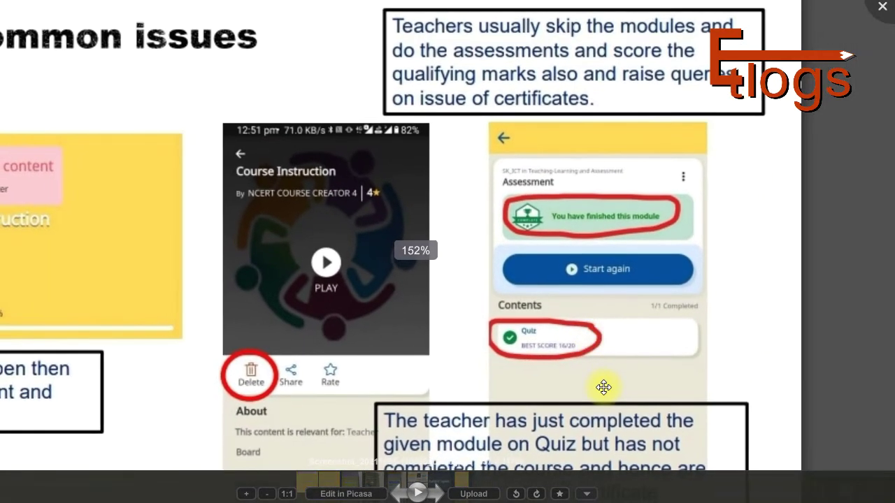
left_click_drag(601, 391, 641, 306)
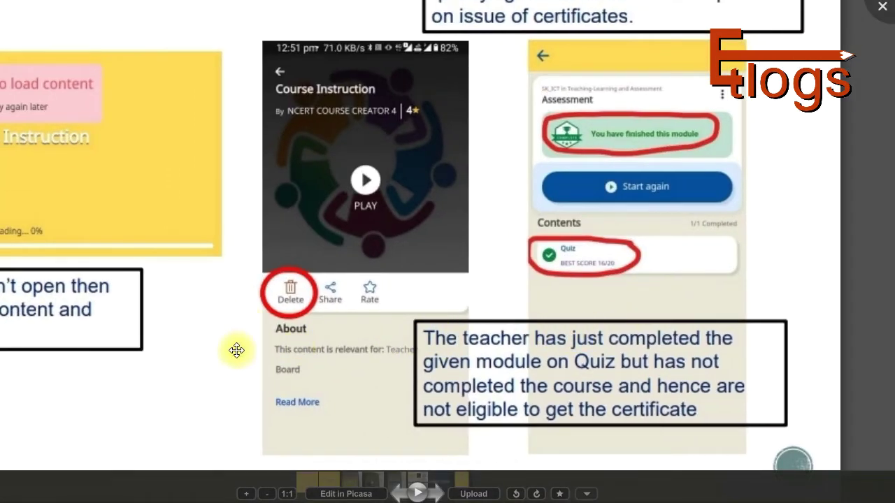
left_click_drag(233, 350, 368, 267)
scroll(368, 267, "down", 5)
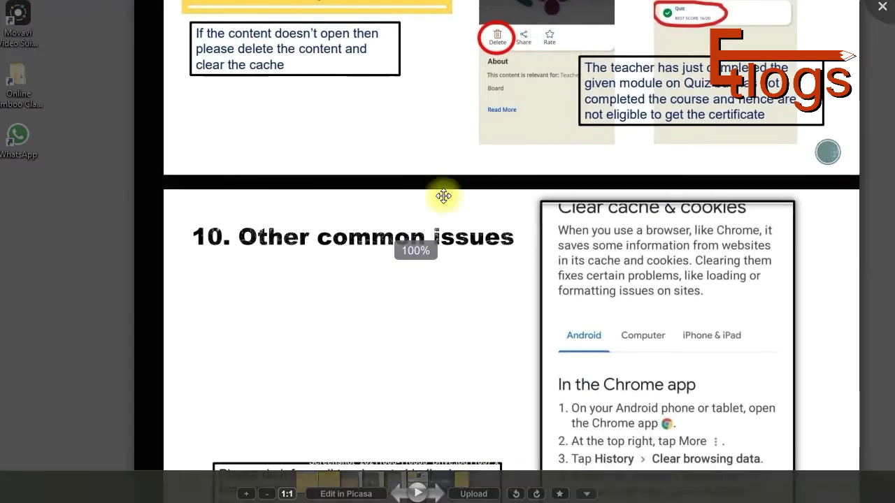
Step: Zoom into slide 10's Clear cache steps, then zoom out and pan back up
left_click_drag(388, 318, 382, 236)
scroll(350, 224, "down", 2)
scroll(340, 377, "up", 6)
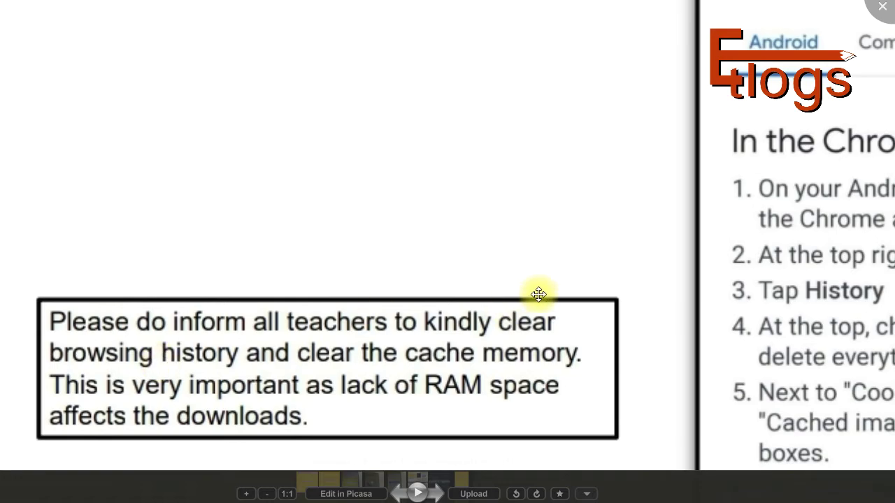
scroll(535, 293, "down", 2)
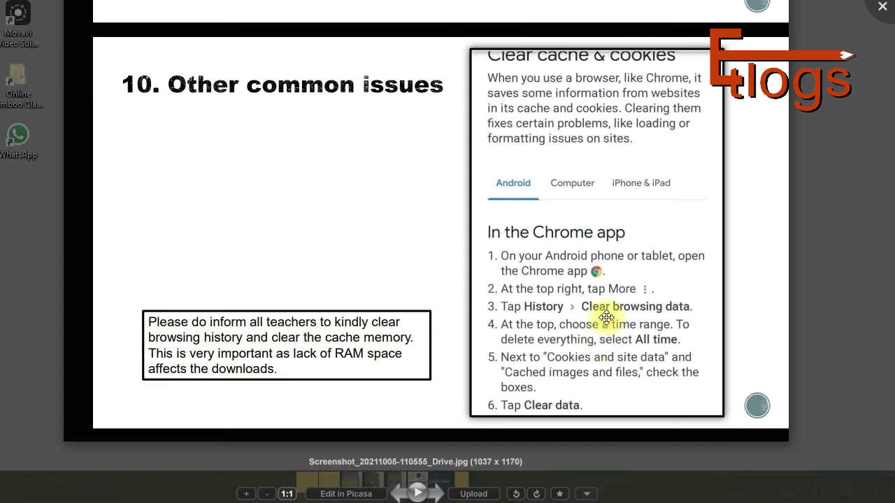
scroll(601, 332, "up", 2)
scroll(618, 291, "up", 2)
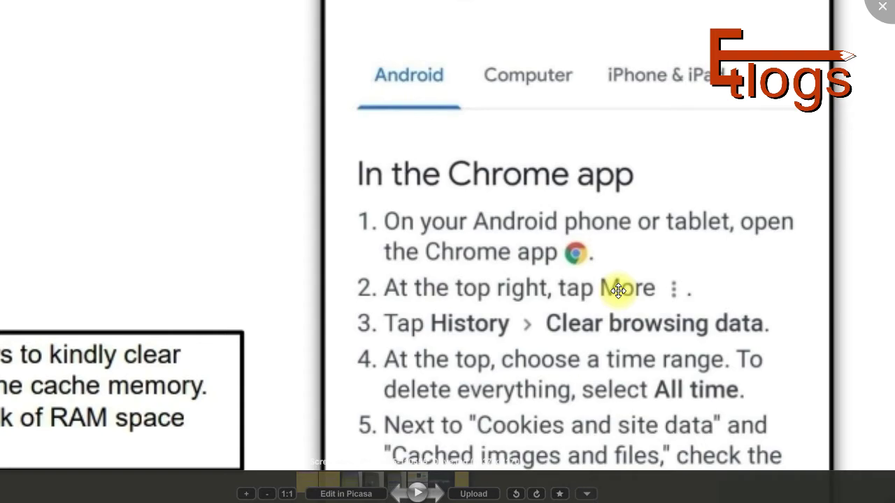
scroll(503, 194, "down", 4)
left_click_drag(425, 171, 420, 240)
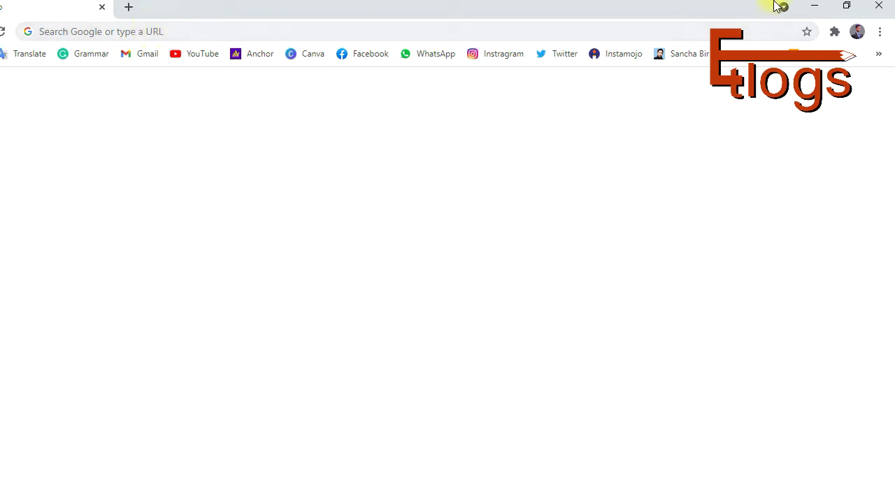
Step: Restore the Chrome window on screen and search Google for 'diksha gov in'
left_click(844, 7)
left_click_drag(277, 16, 646, 15)
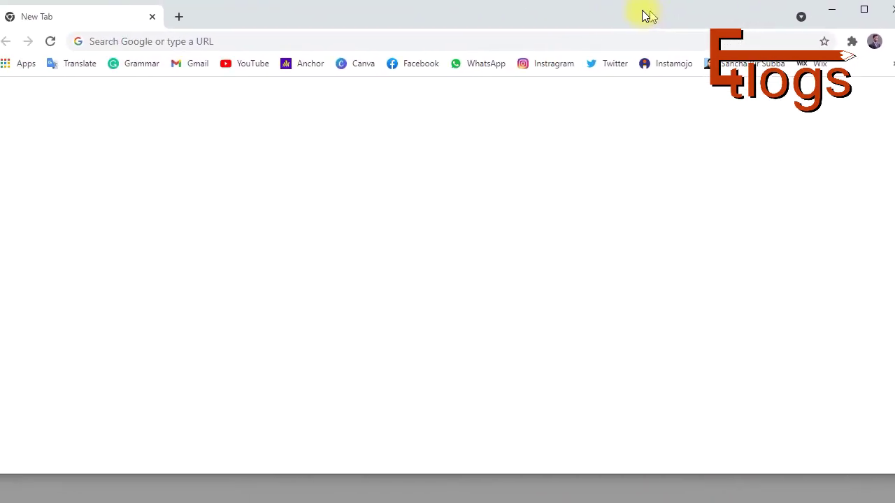
left_click(133, 34)
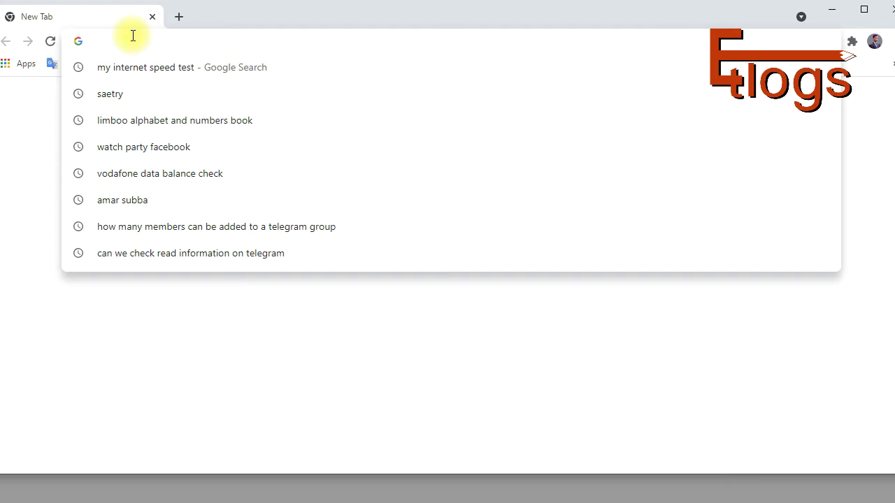
type("d")
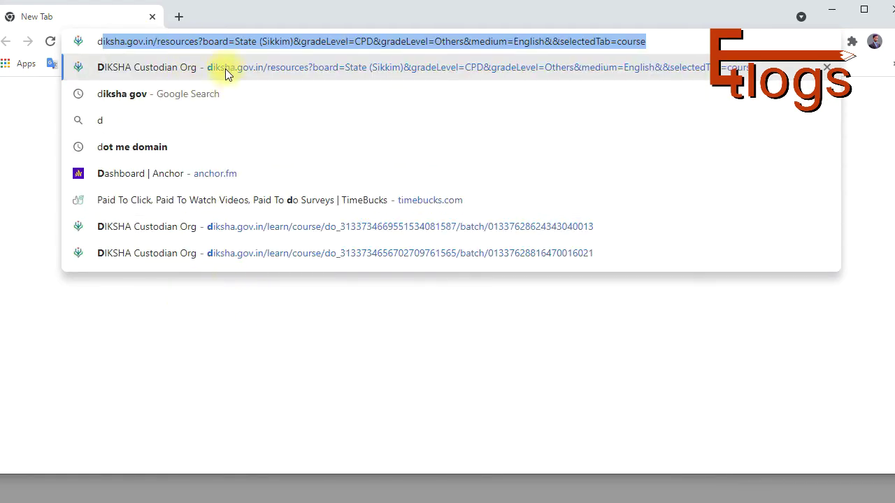
key("BackSpace")
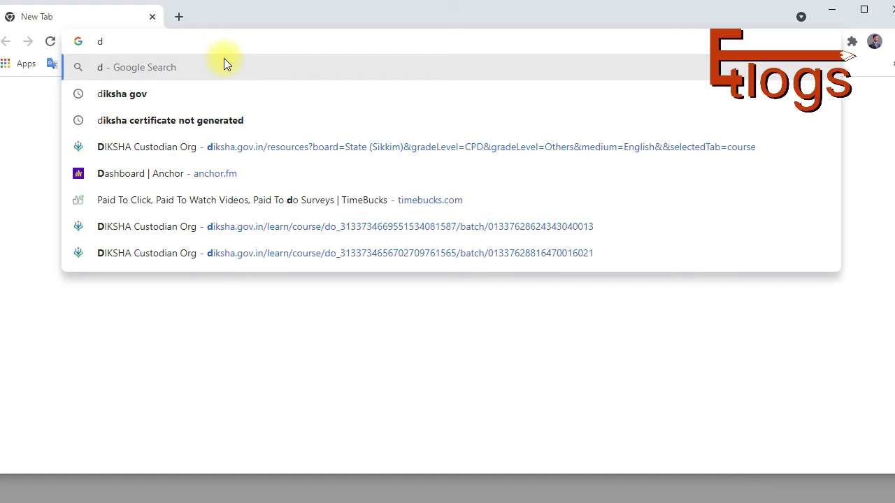
type("iksha")
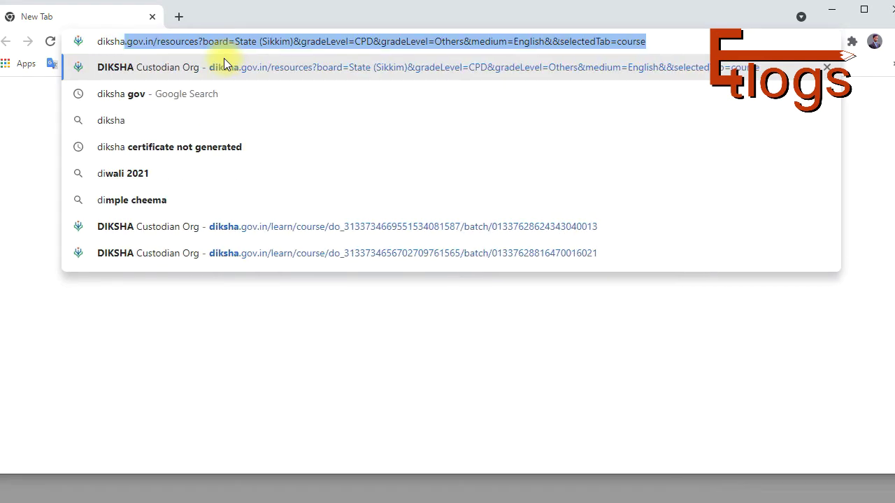
type(" gov in")
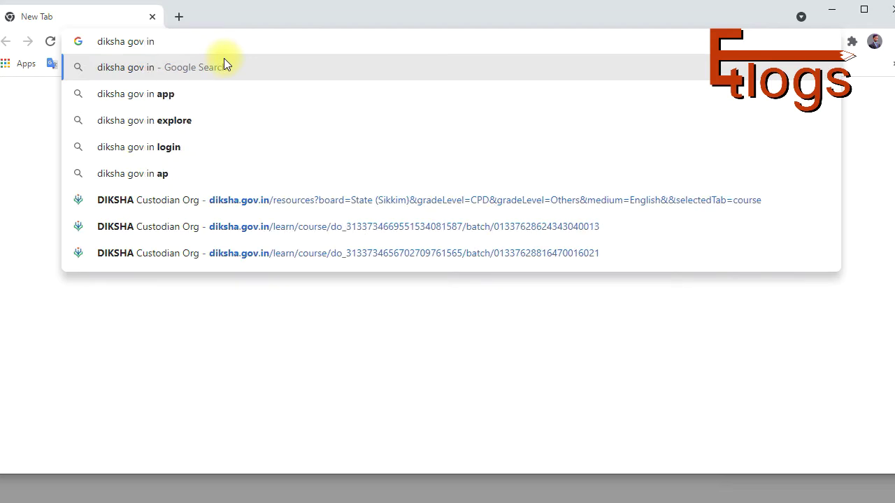
key("Return")
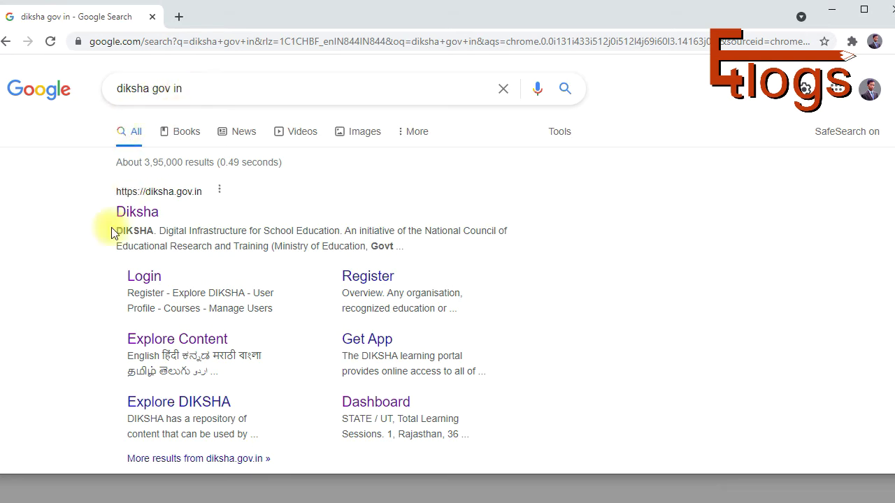
scroll(207, 232, "down", 3)
scroll(265, 349, "up", 3)
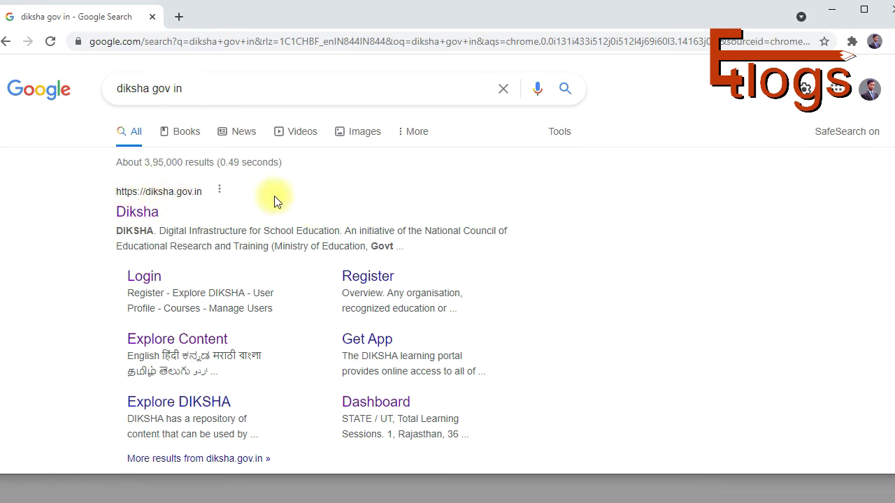
left_click(220, 84)
triple_click(200, 86)
left_click(207, 85)
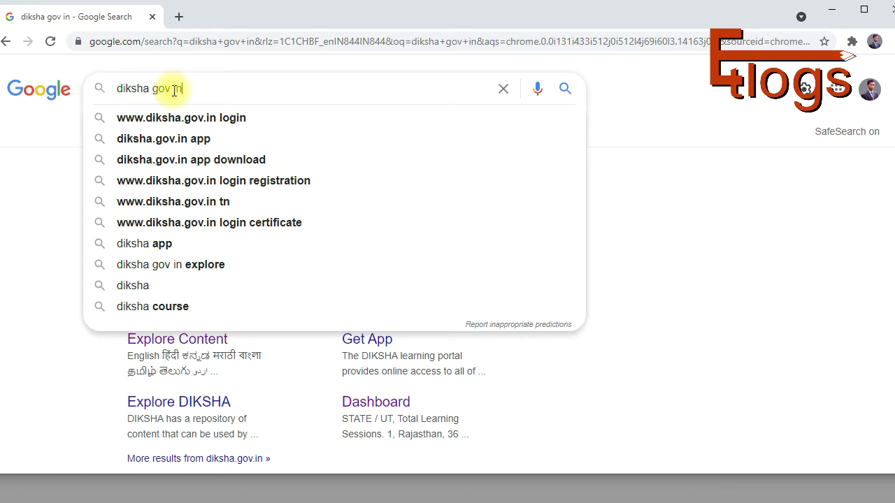
left_click(615, 149)
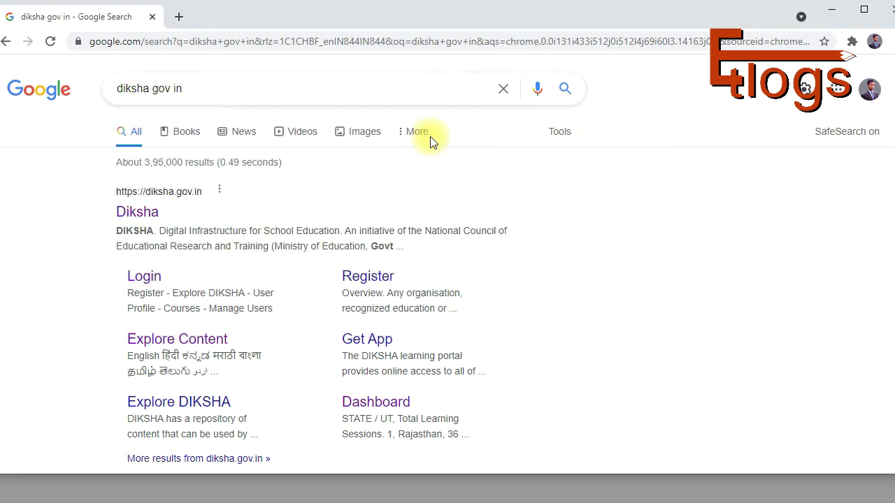
left_click(148, 89)
left_click(169, 89)
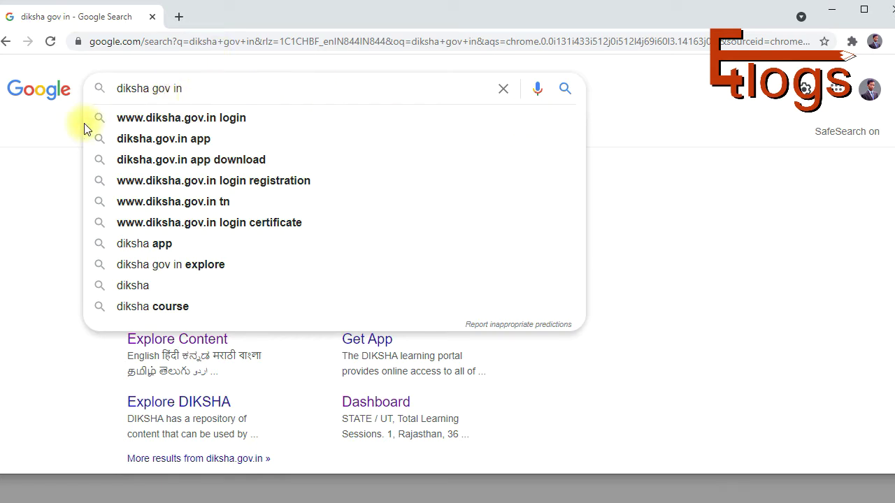
left_click(41, 149)
scroll(138, 240, "down", 1)
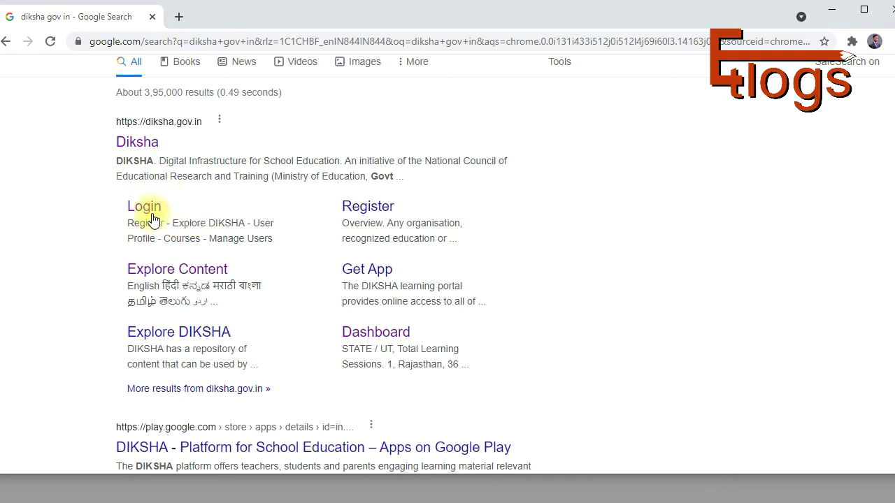
scroll(170, 225, "up", 1)
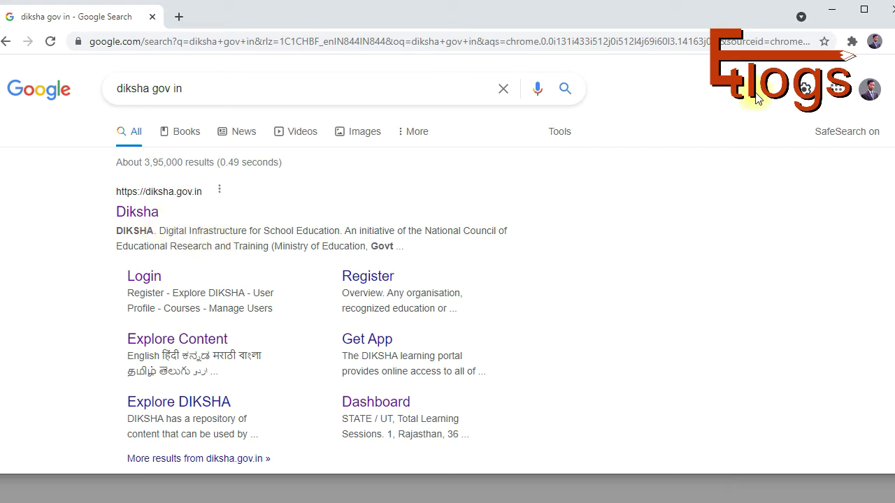
double_click(706, 18)
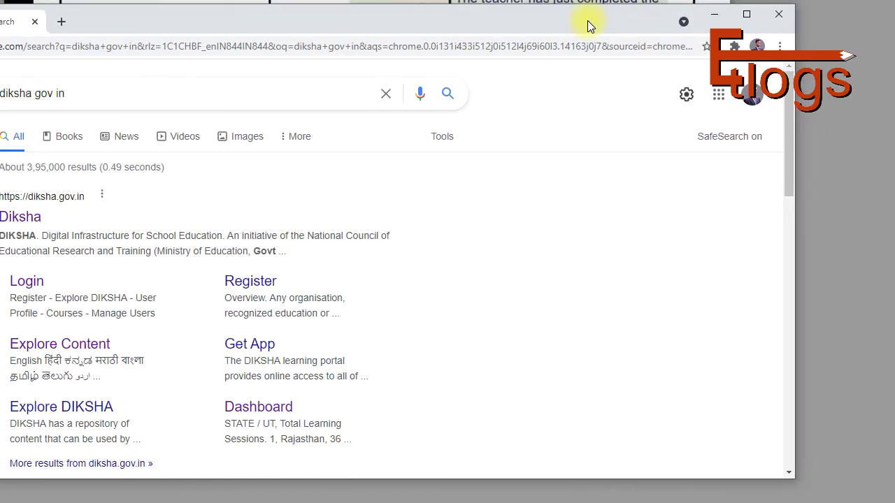
left_click(783, 46)
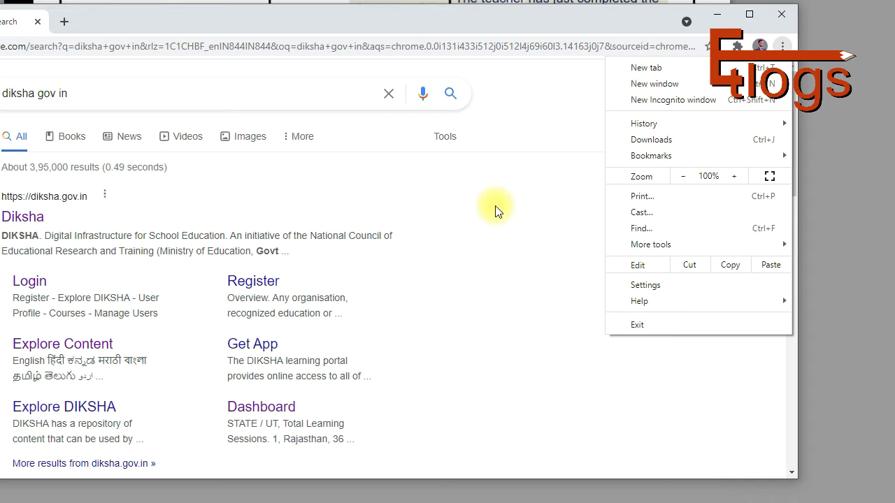
left_click(523, 134)
left_click_drag(501, 34, 626, 7)
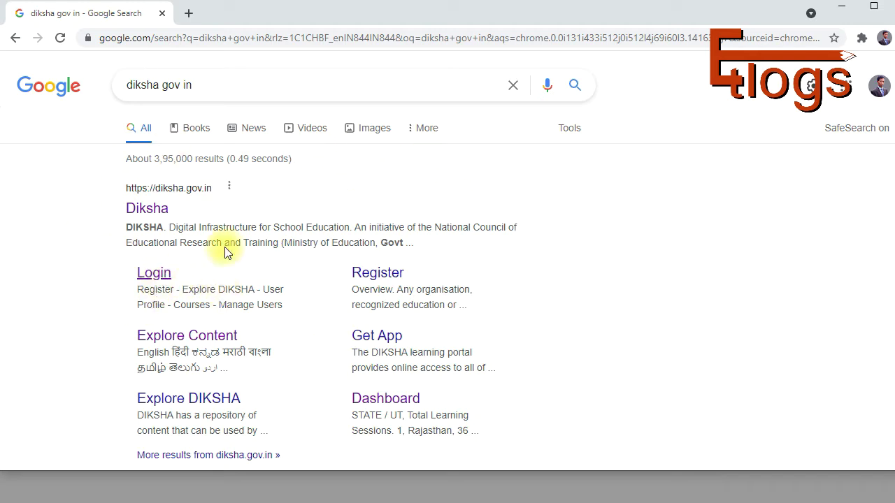
left_click(151, 276)
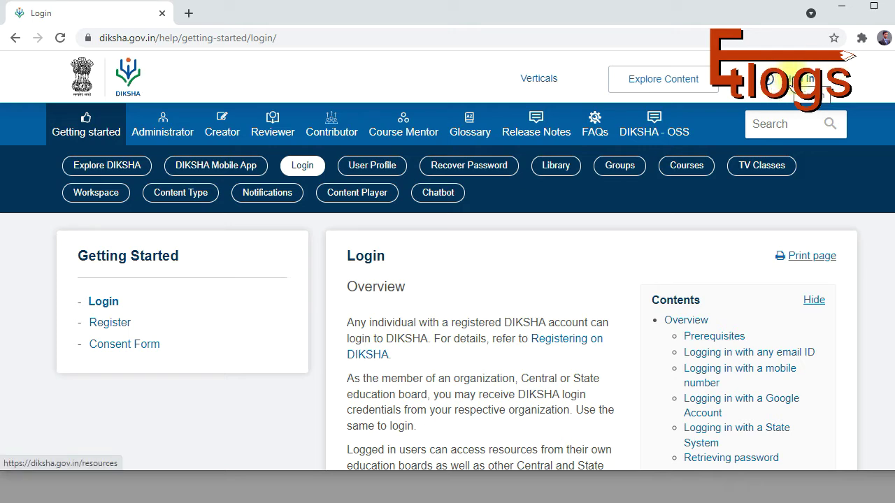
Step: Go to DIKSHA's sign-in form using the top-right Sign In button
left_click(790, 78)
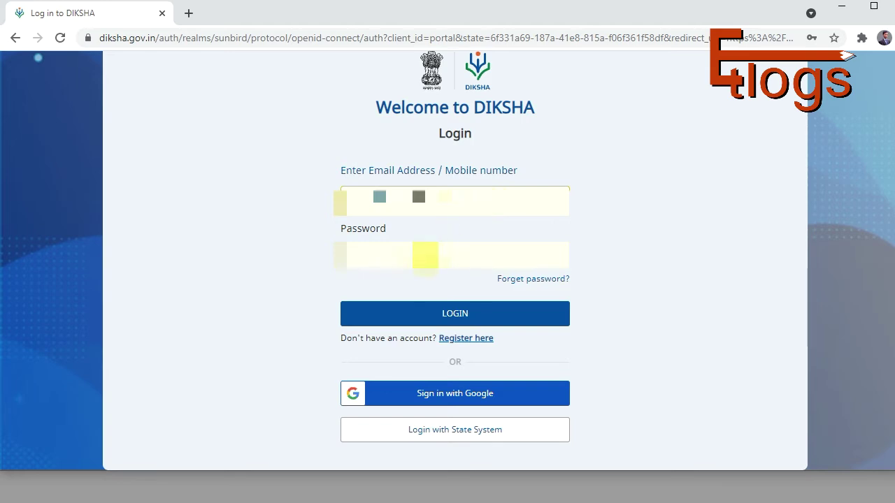
Step: Log in to DIKSHA with the account credentials saved in Chrome's autofill
left_click(349, 197)
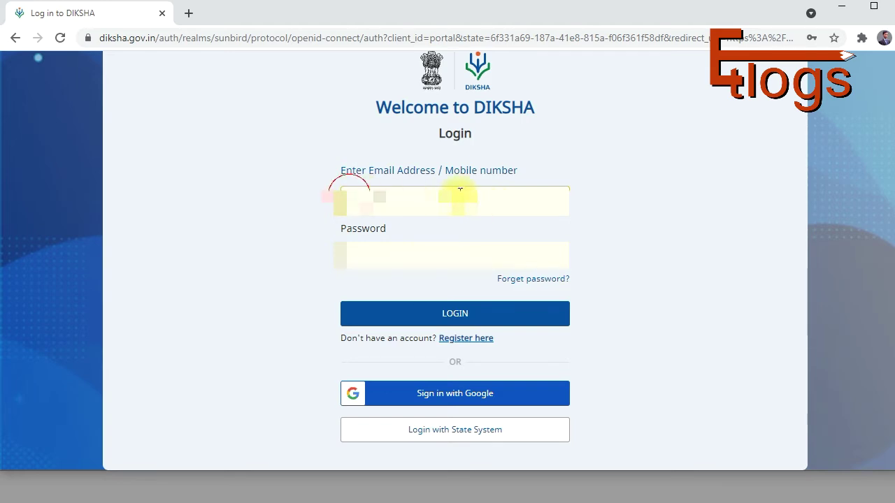
left_click(259, 244)
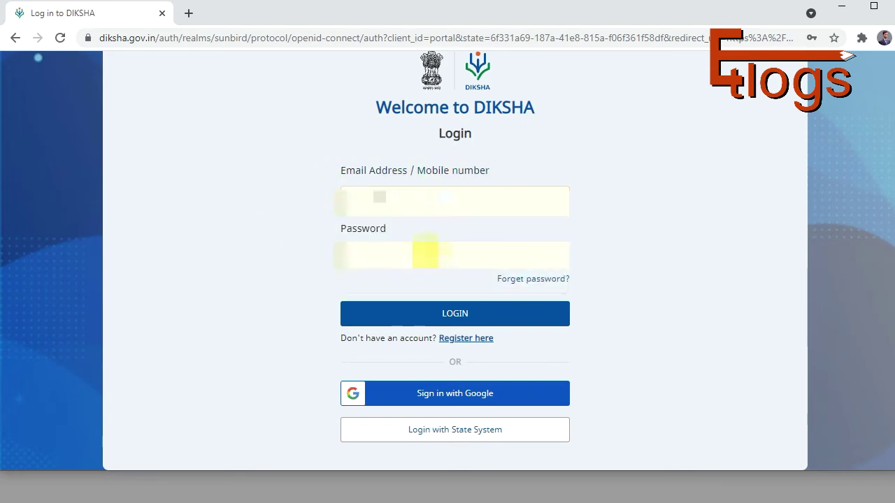
left_click(416, 255)
left_click(289, 245)
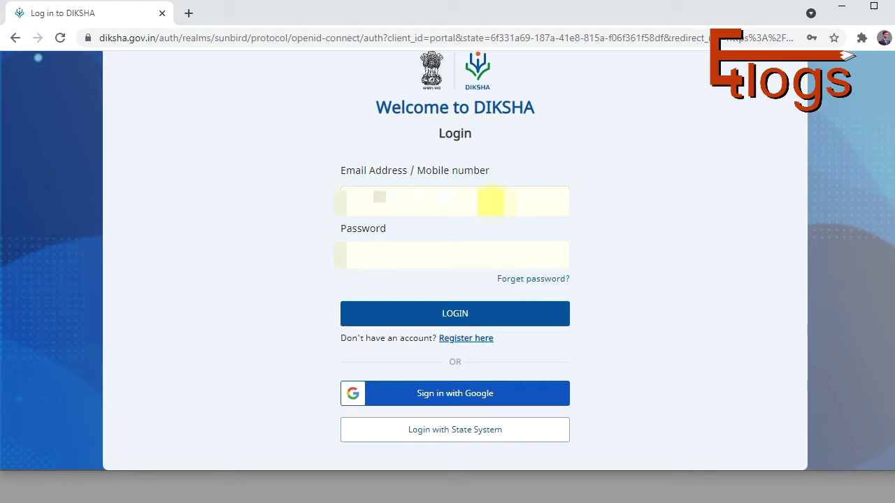
left_click(405, 249)
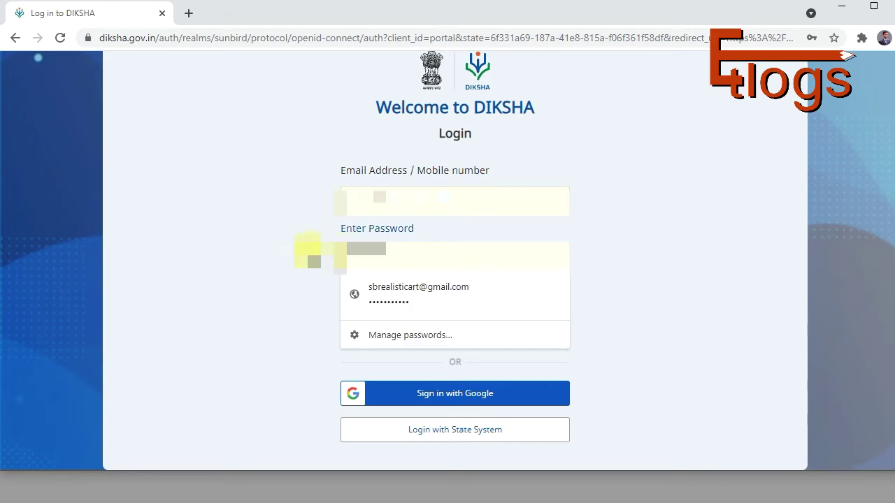
left_click(318, 334)
left_click(454, 318)
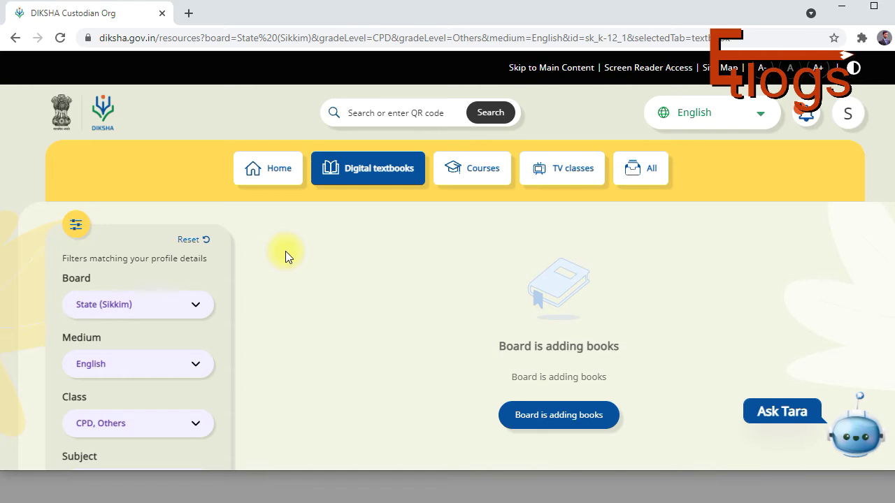
Step: Switch to the Courses page listing 5 Sikkim CPD courses and open the account menu
left_click(466, 170)
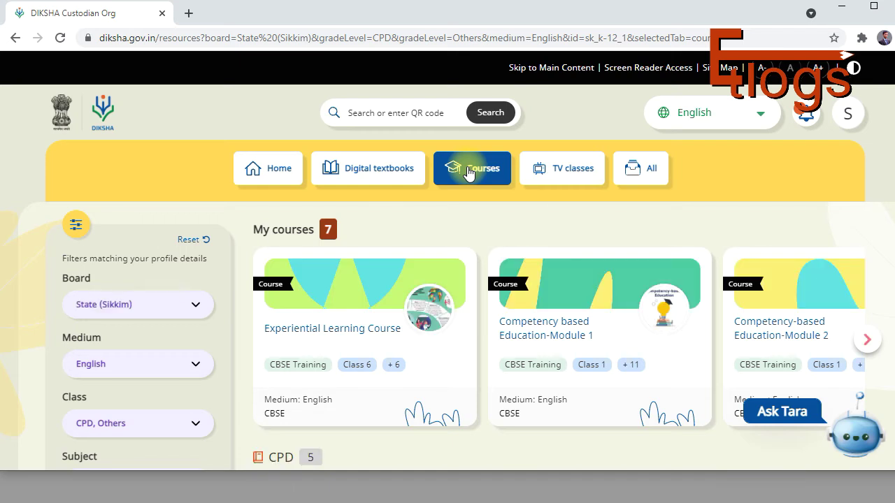
scroll(470, 238, "down", 3)
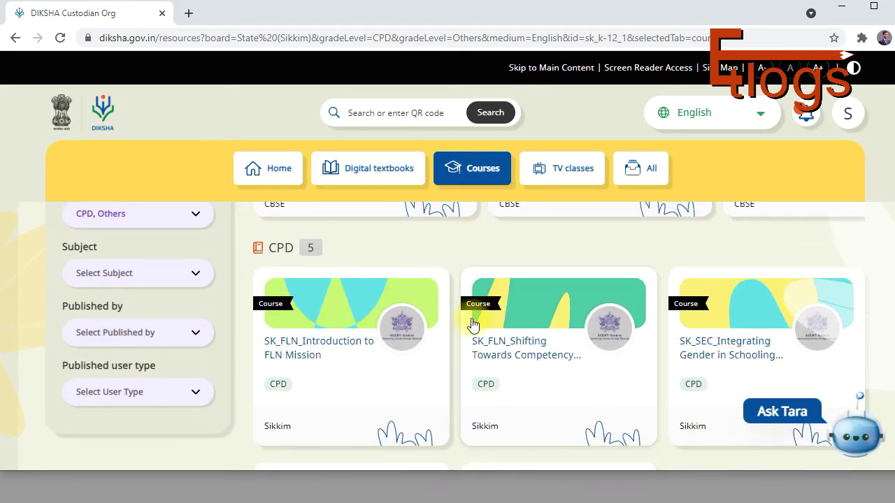
scroll(399, 325, "down", 1)
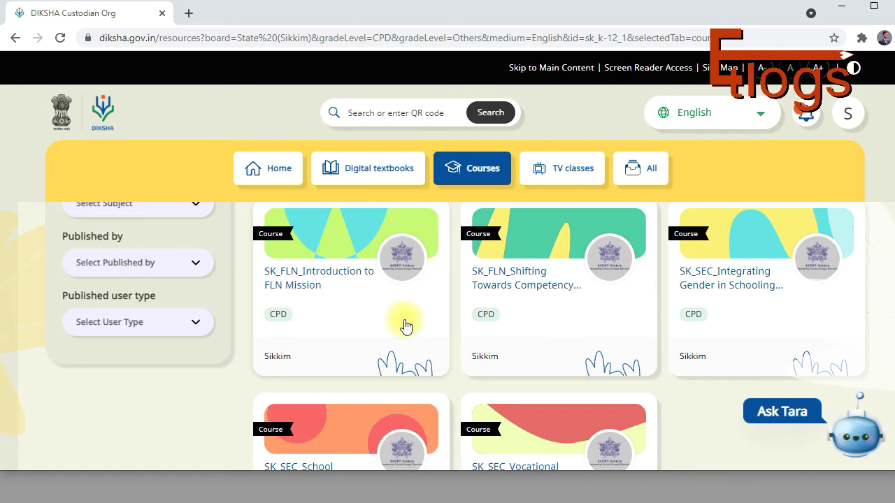
scroll(403, 325, "up", 1)
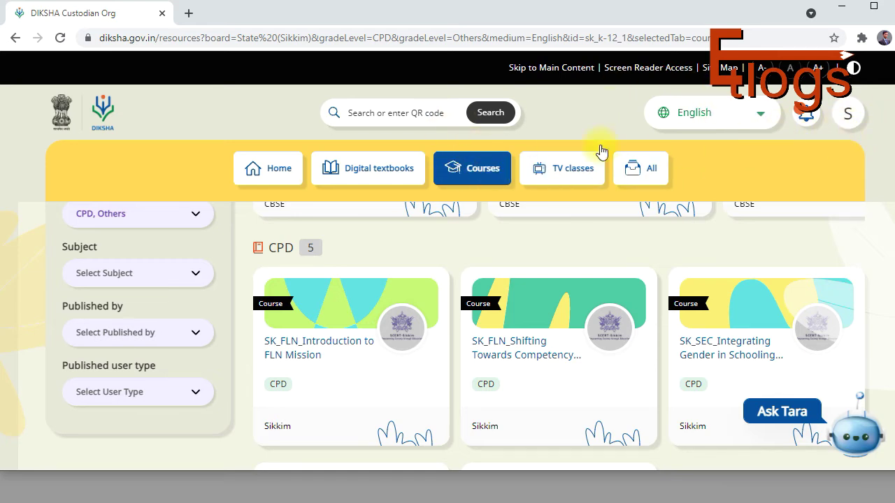
left_click(848, 118)
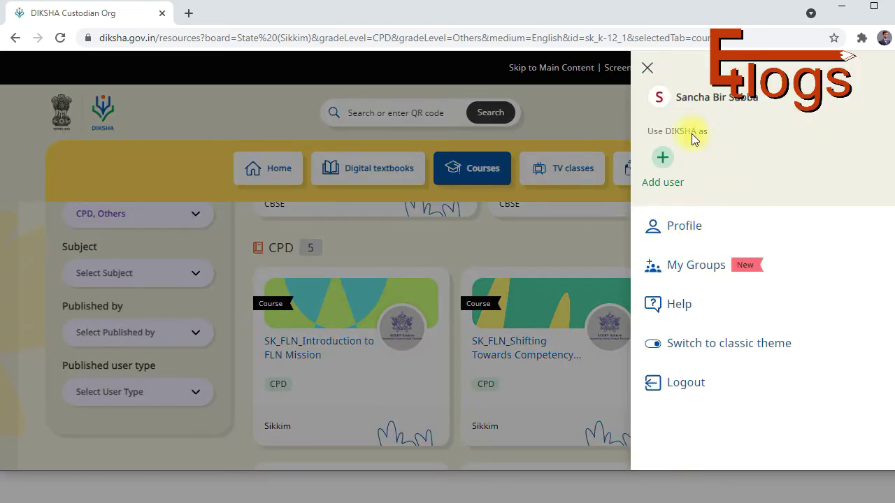
Step: Open the Profile page and scroll past content preferences to the My learning (7) table
left_click(682, 225)
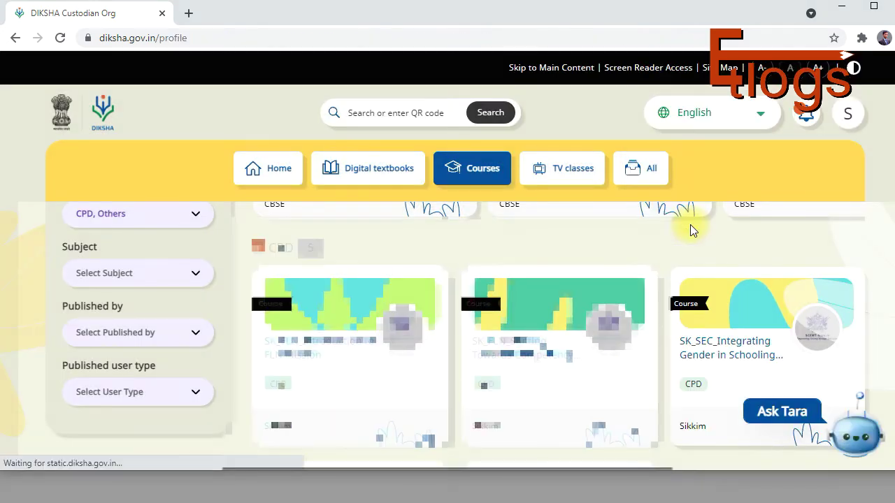
scroll(659, 289, "down", 2)
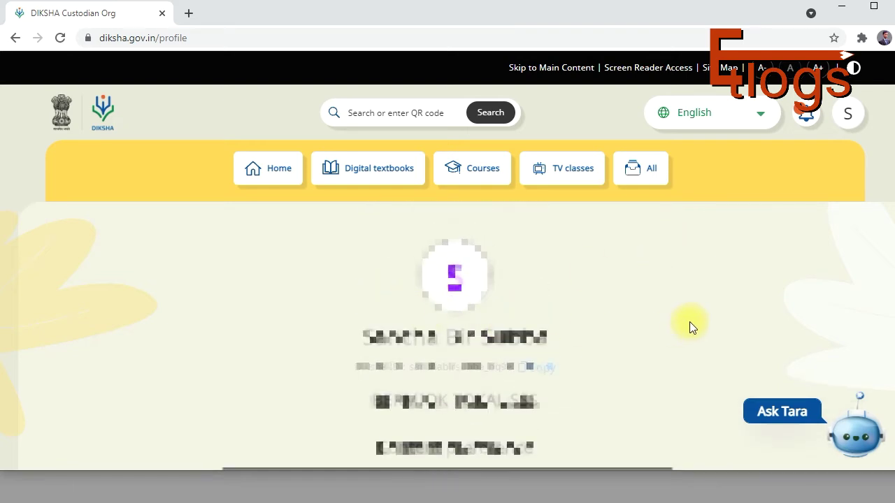
scroll(608, 319, "down", 3)
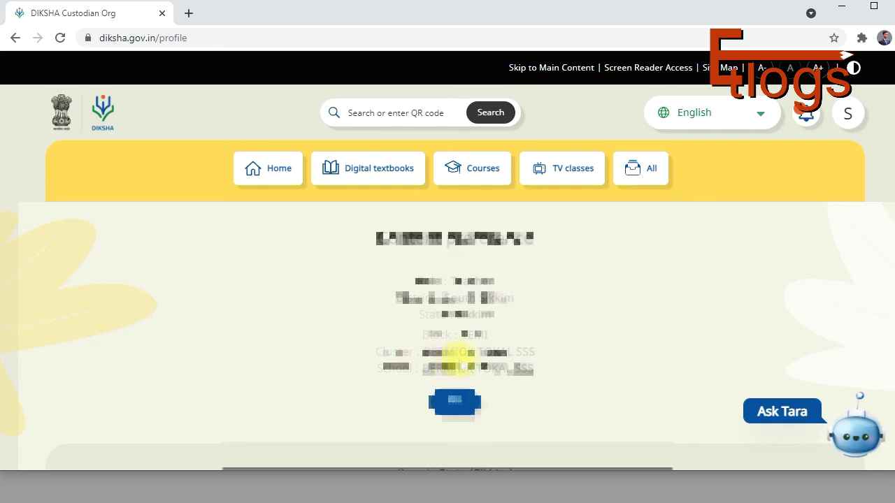
scroll(461, 356, "down", 3)
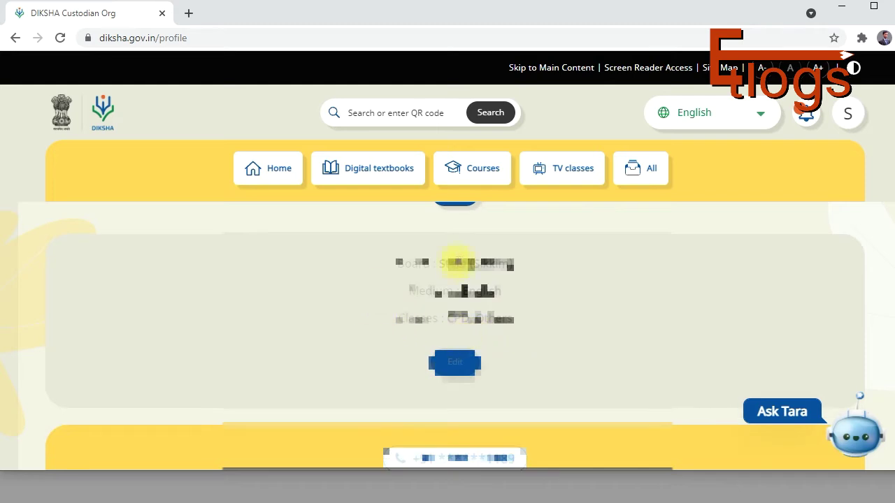
left_click_drag(441, 263, 510, 276)
left_click(511, 276)
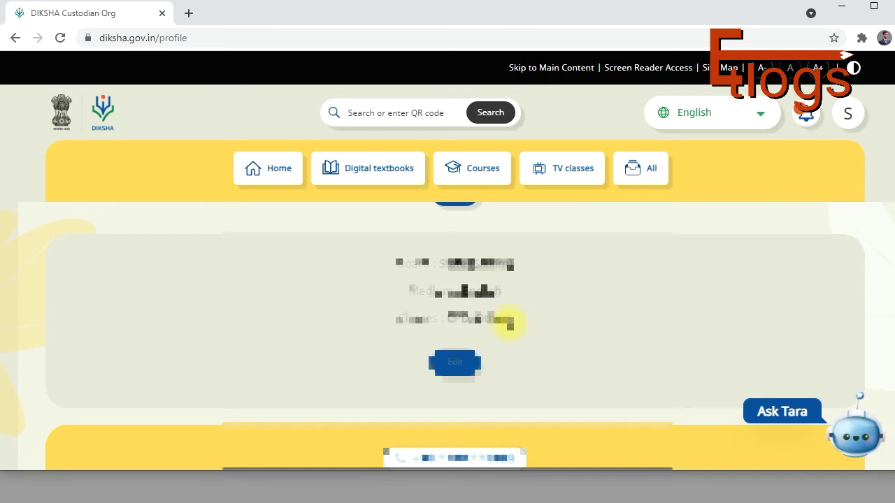
scroll(508, 323, "down", 3)
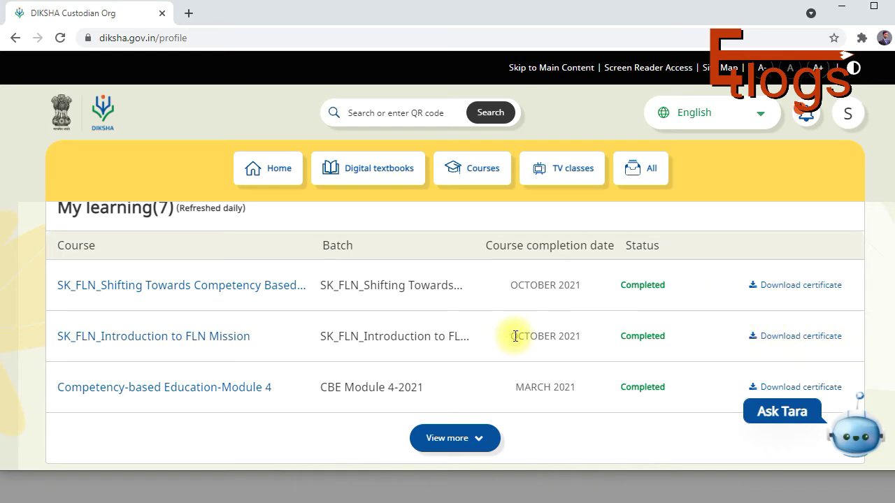
scroll(515, 337, "up", 3)
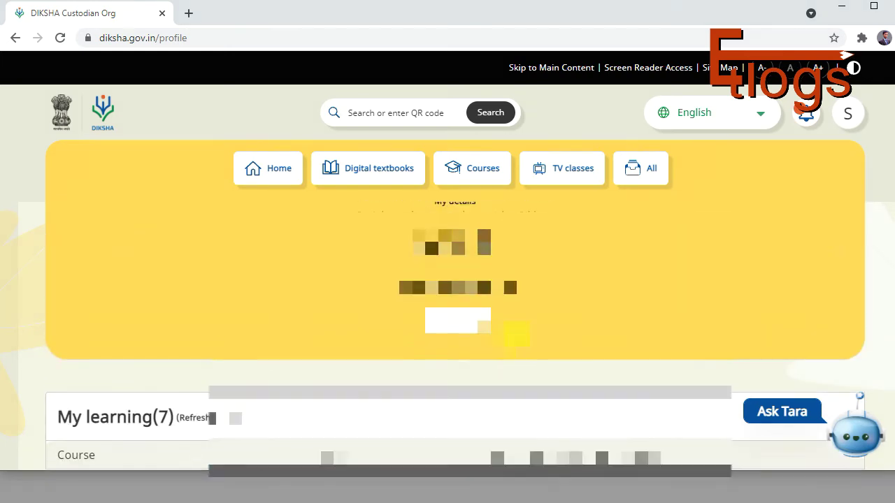
scroll(515, 336, "up", 2)
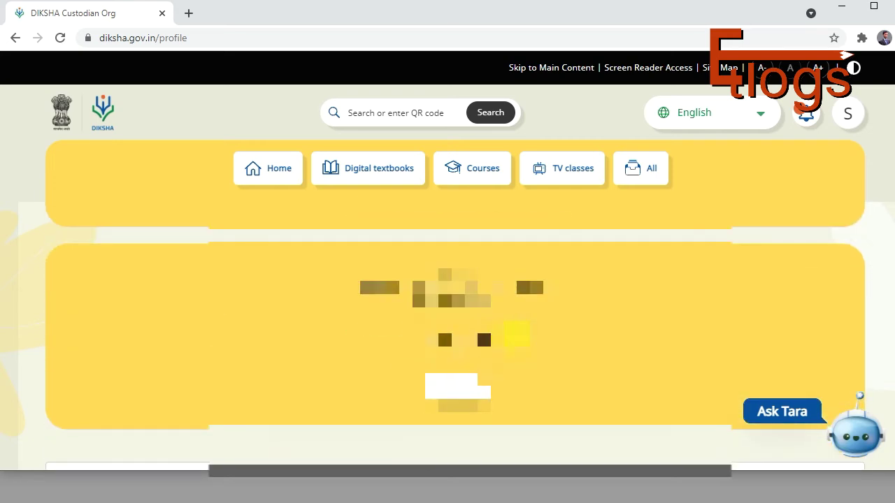
scroll(455, 335, "down", 5)
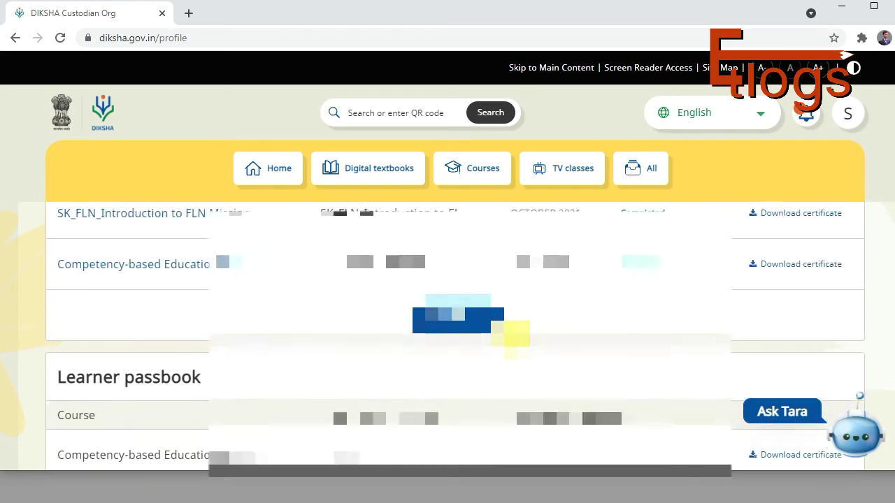
scroll(455, 335, "up", 3)
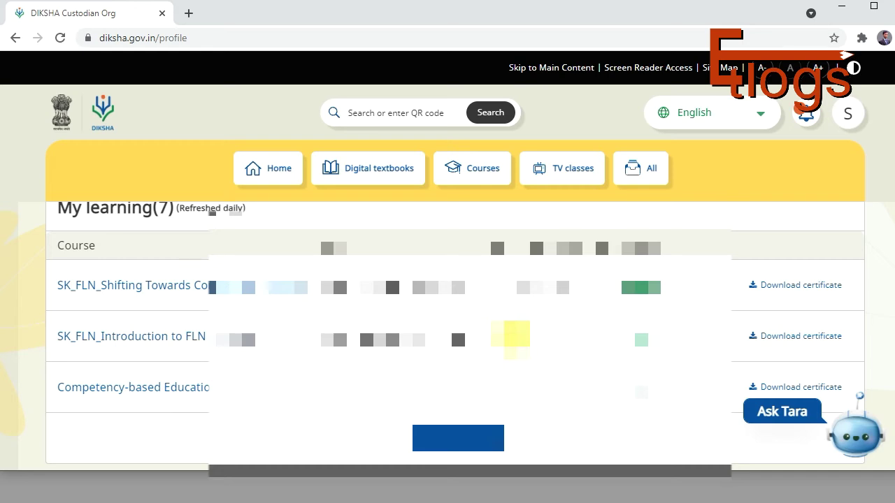
scroll(455, 336, "up", 1)
scroll(455, 336, "down", 1)
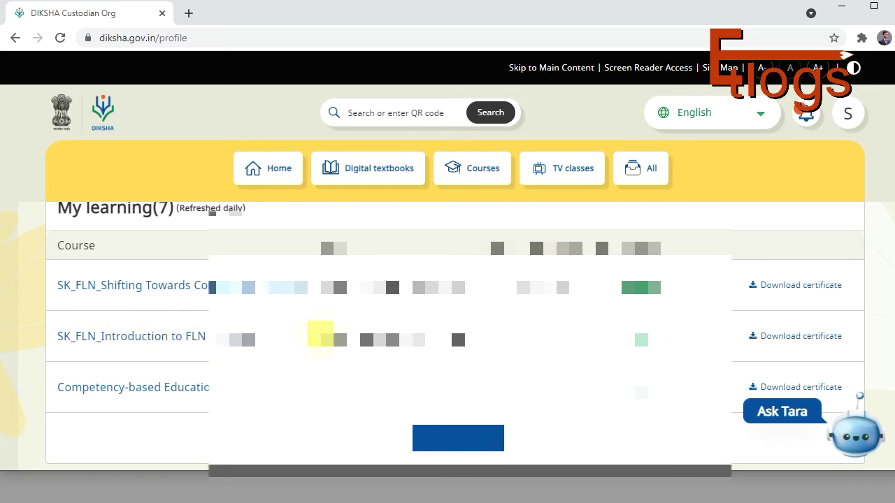
left_click_drag(323, 329, 457, 321)
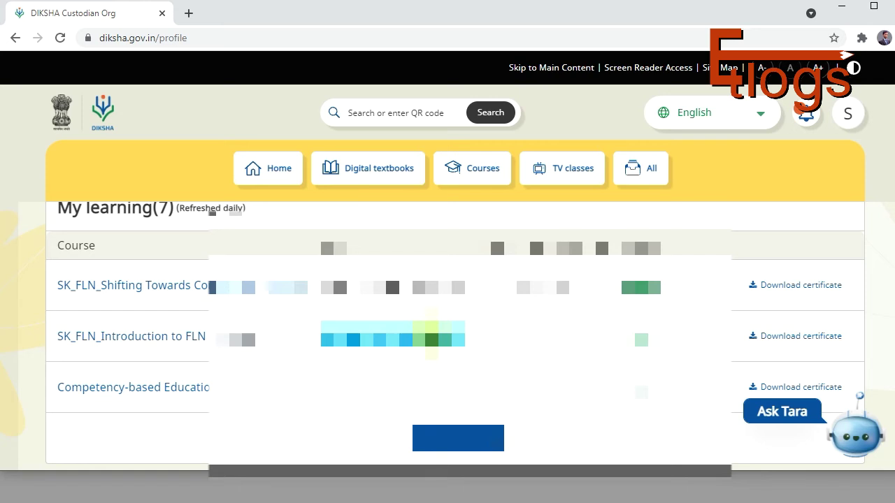
left_click(412, 332)
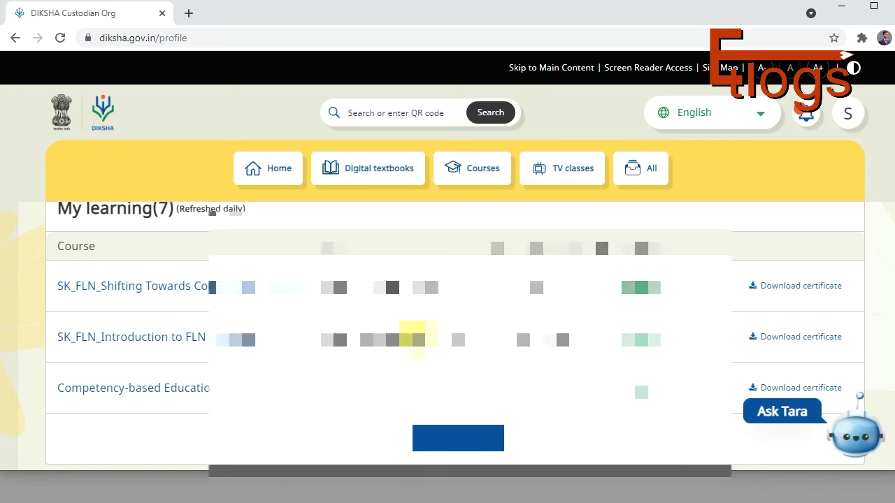
scroll(412, 333, "up", 1)
scroll(412, 332, "up", 5)
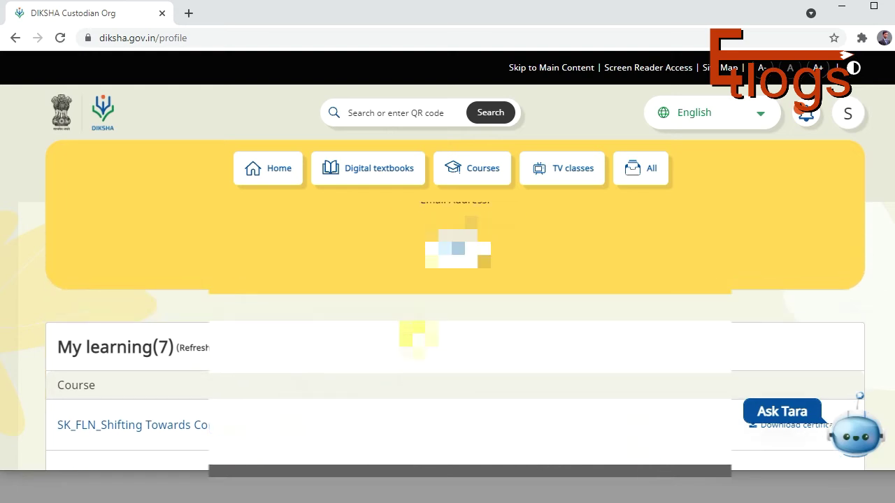
scroll(412, 333, "up", 3)
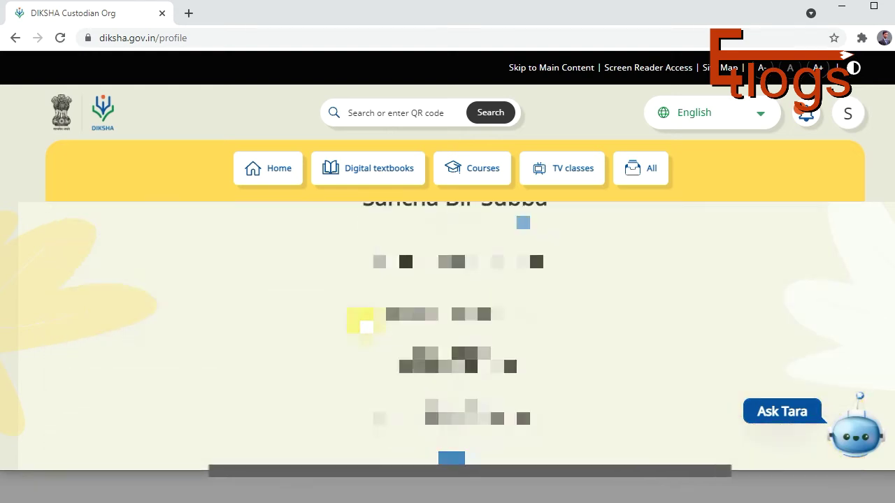
scroll(365, 323, "down", 4)
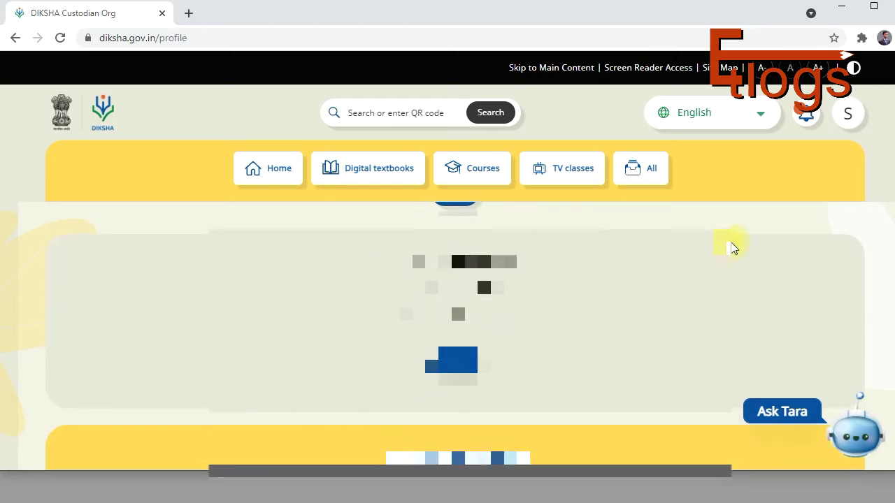
Step: Return to the Courses tab and scroll between My courses (7) and the five CPD courses
left_click(482, 171)
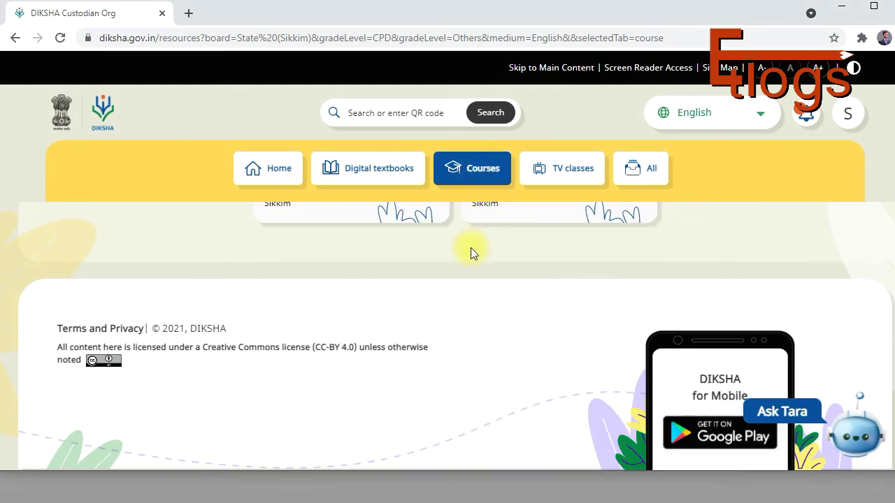
scroll(488, 274, "up", 1)
scroll(459, 209, "down", 3)
scroll(459, 209, "up", 10)
scroll(434, 264, "down", 5)
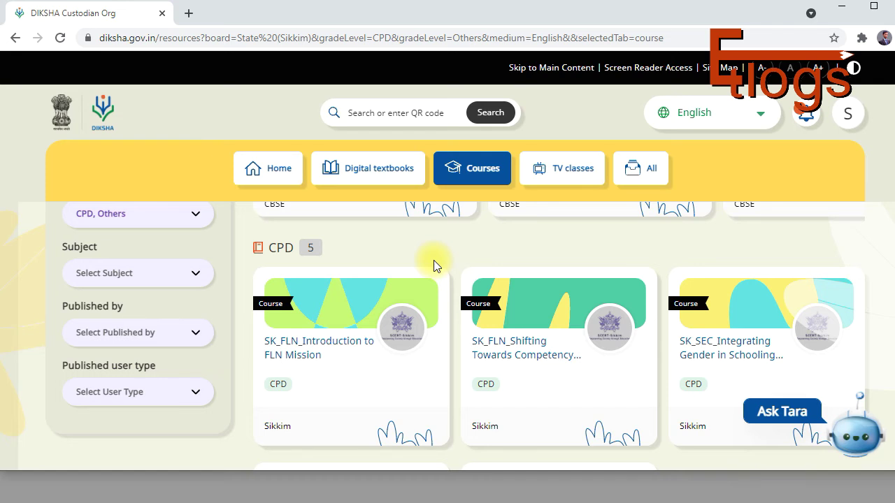
scroll(433, 260, "up", 1)
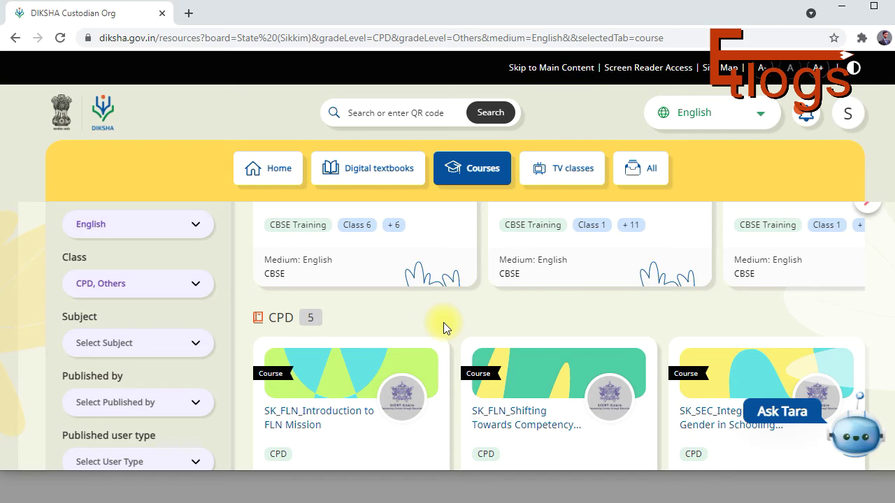
scroll(443, 322, "down", 1)
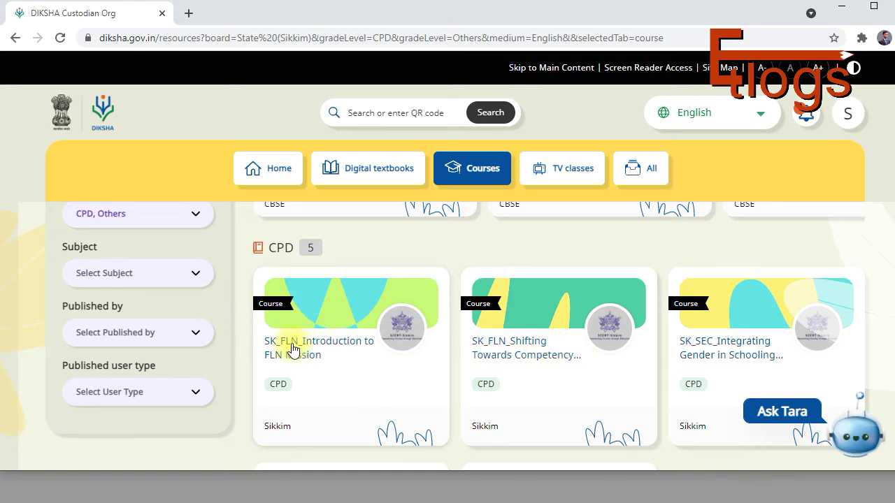
scroll(292, 348, "up", 3)
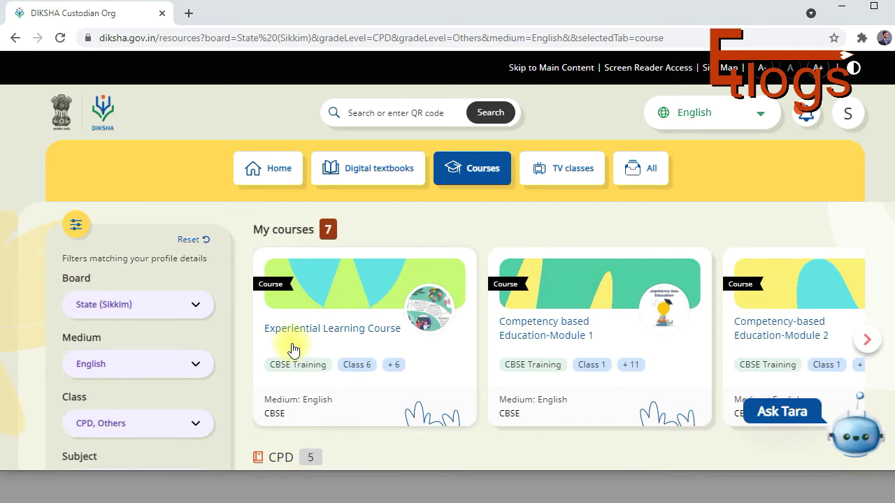
Step: Open the SK_FLN_Introduction to FLN Mission course and play its Course Instructions content
left_click(297, 381)
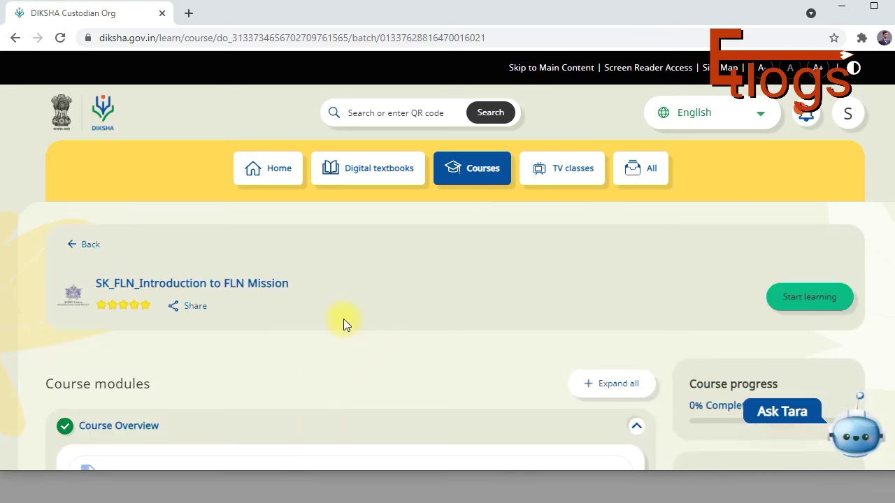
left_click_drag(435, 470, 431, 494)
scroll(411, 341, "down", 2)
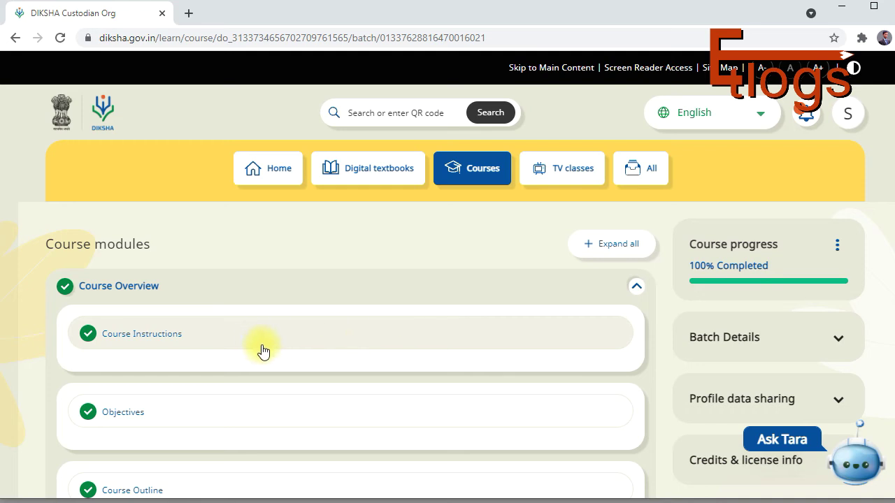
left_click(297, 337)
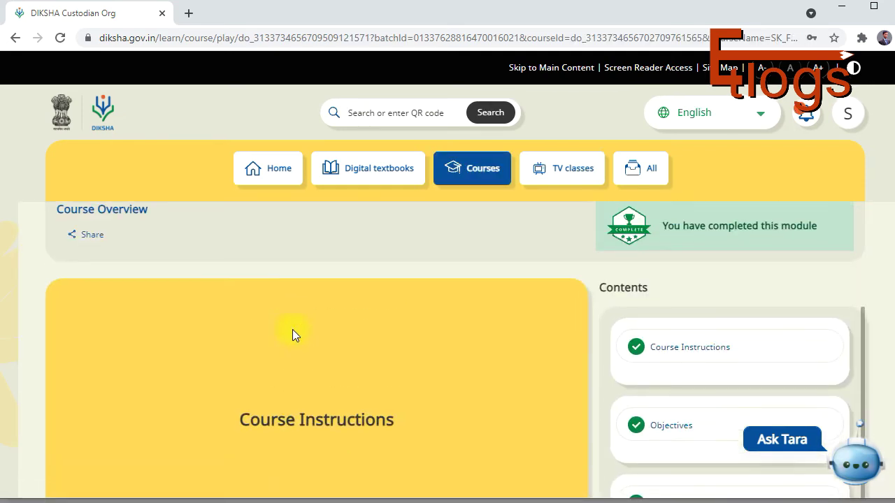
scroll(292, 329, "down", 1)
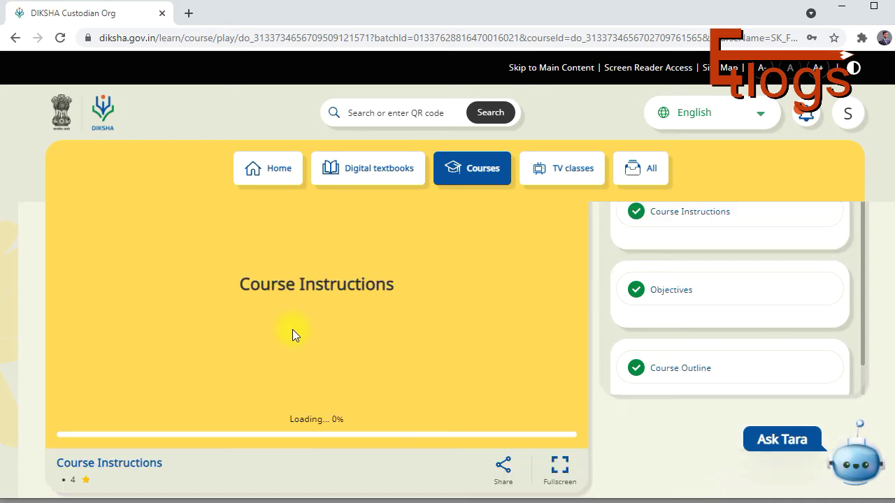